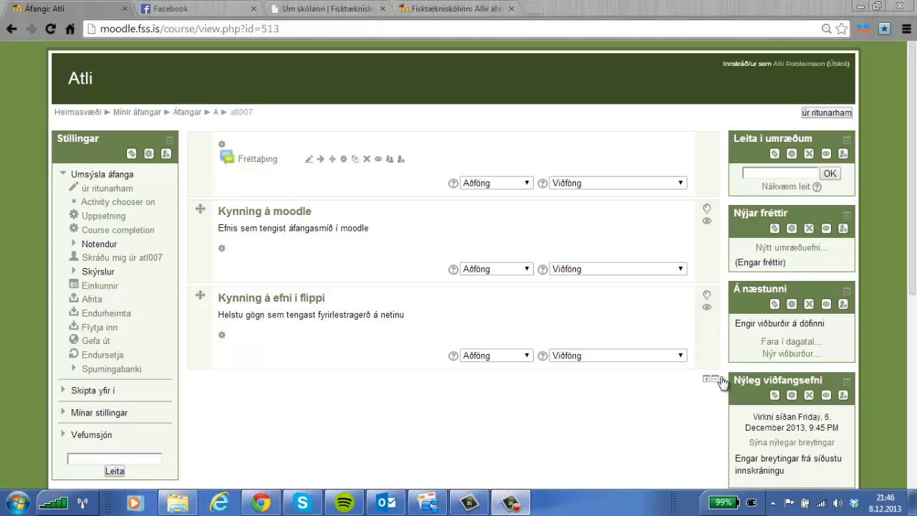
Open the Spurningabanki question bank from the atl007 course administration.
left_click(98, 373)
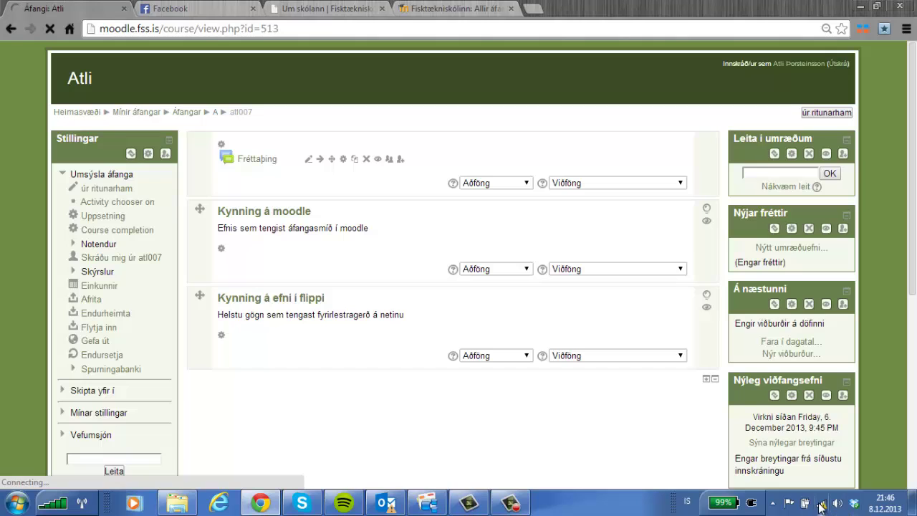
left_click(510, 504)
Open the Flokkar page listing atl007's question categories.
left_click(852, 441)
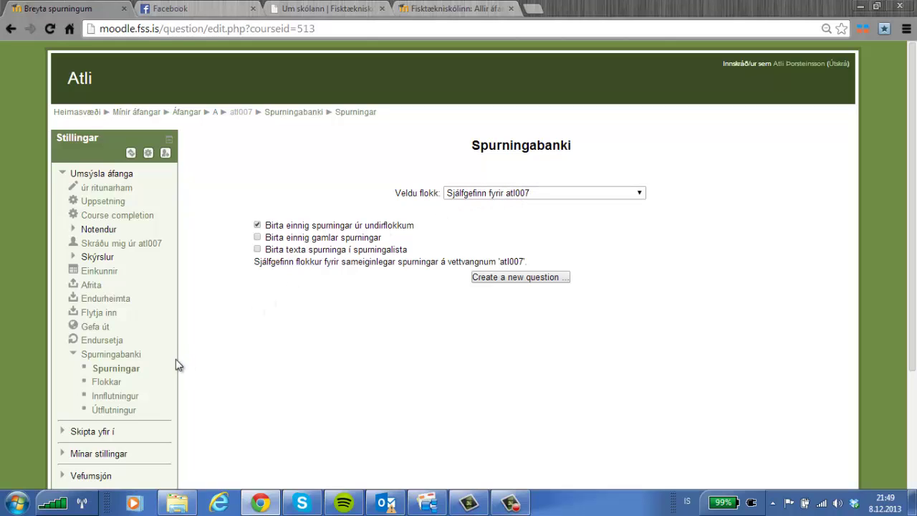
left_click(111, 386)
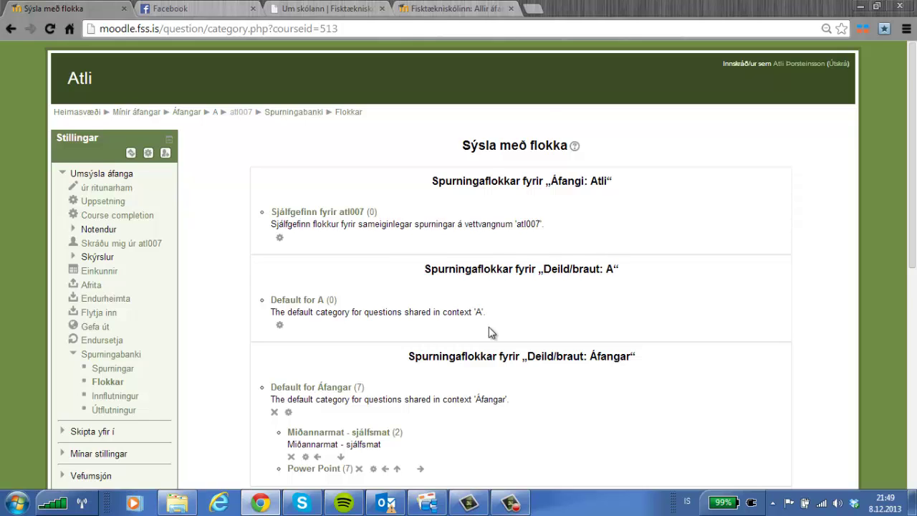
Name the new category 'Spurningar fyrir námskeið' in the Nýr flokkur form.
scroll(489, 327, "down", 1)
scroll(488, 327, "down", 4)
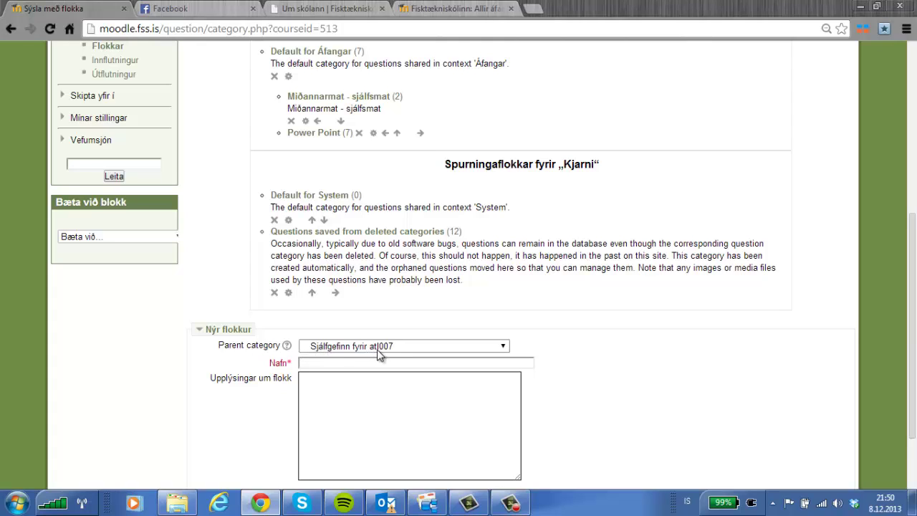
left_click(347, 363)
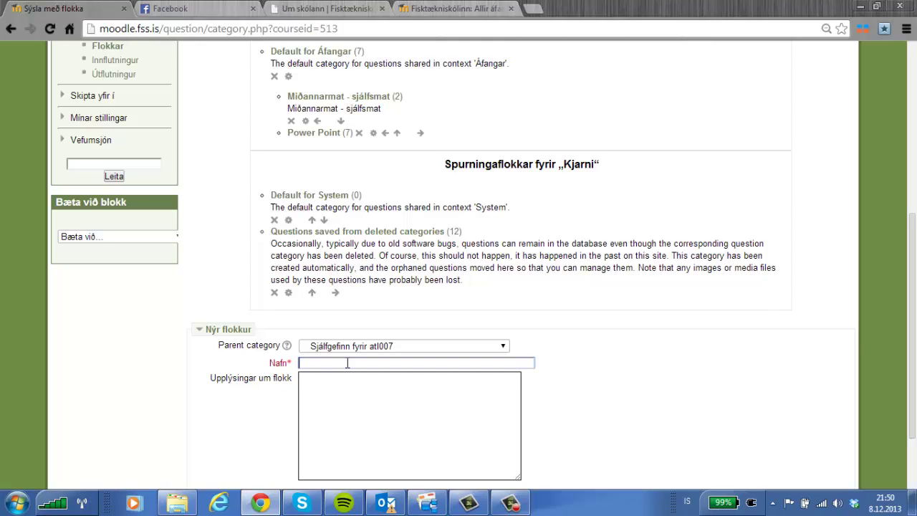
type("Spurningar fyrir námskeið")
Describe it as questions from chapter 3 of the textbook and create the category.
left_click(323, 411)
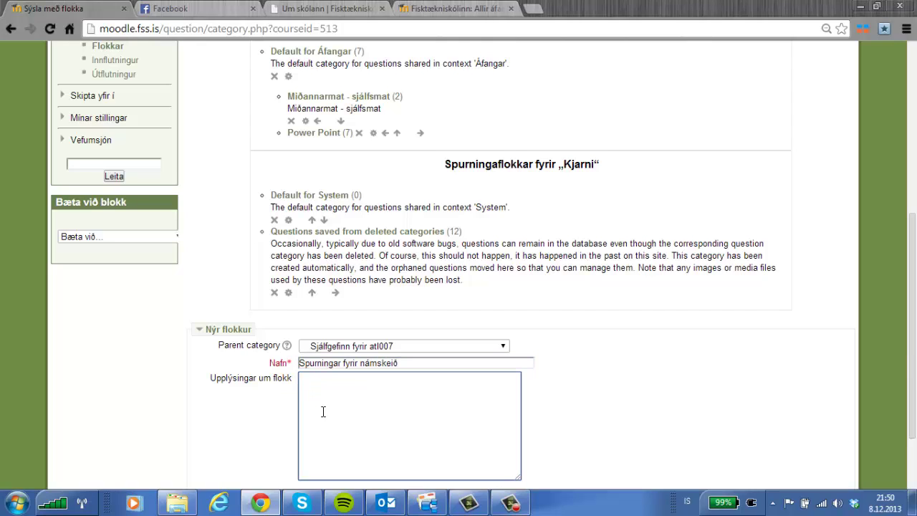
type("spur")
type("ningar úr")
type(" ken")
key("BackSpace")
key("BackSpace")
type("afla 3")
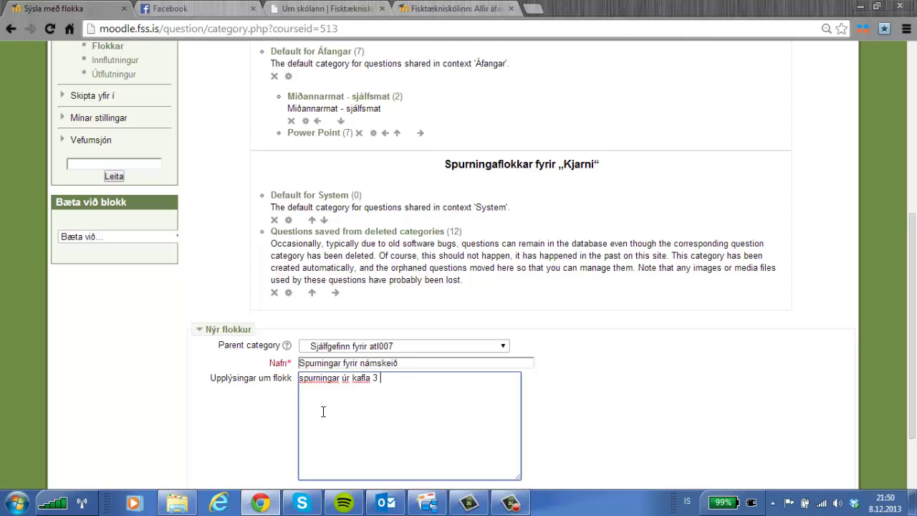
type(" úr kennslubókinni mflsdmfl")
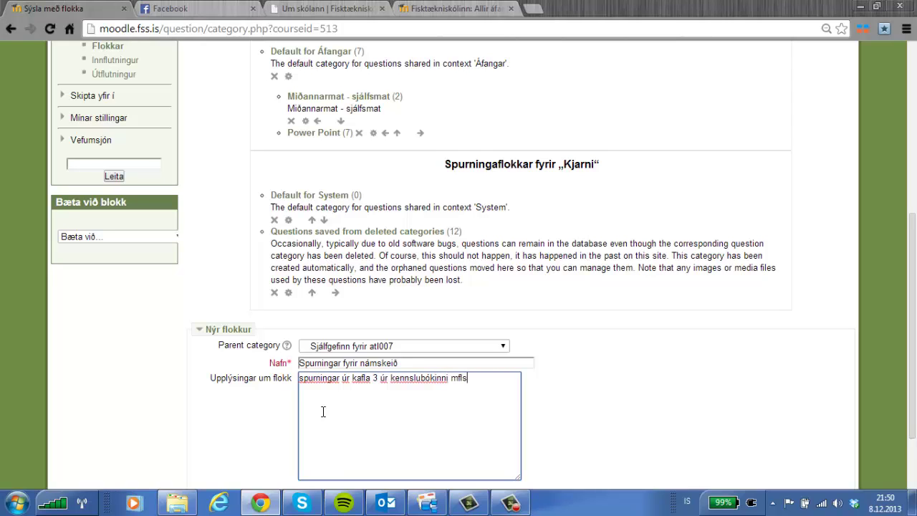
scroll(322, 411, "down", 2)
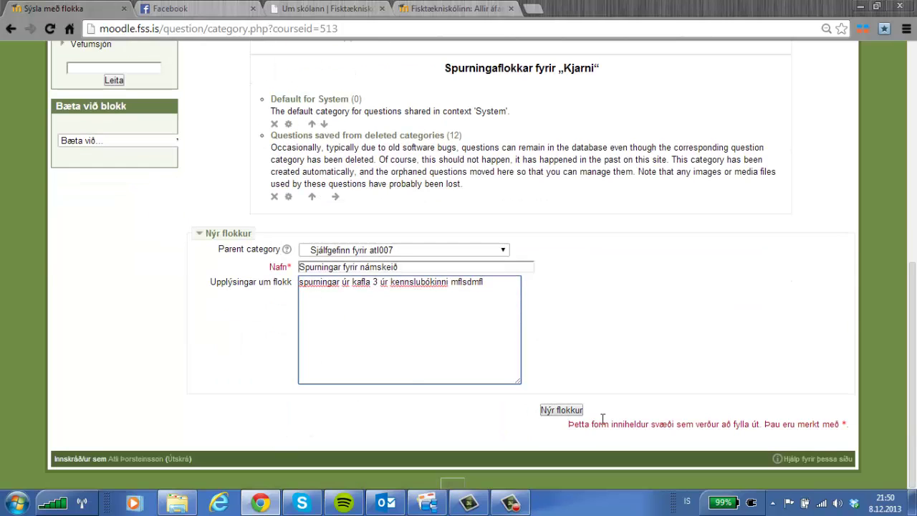
left_click(563, 410)
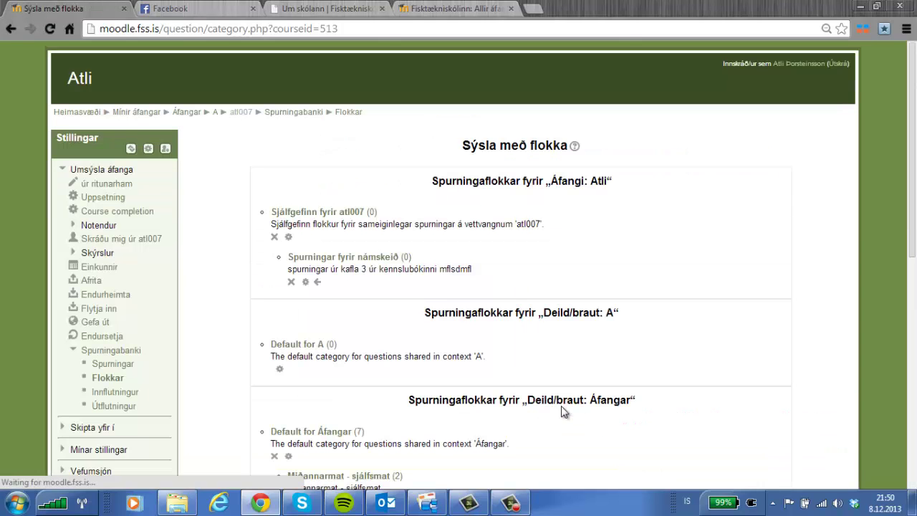
Return to the Spurningar list and start a new Multiple choice question.
scroll(519, 393, "down", 5)
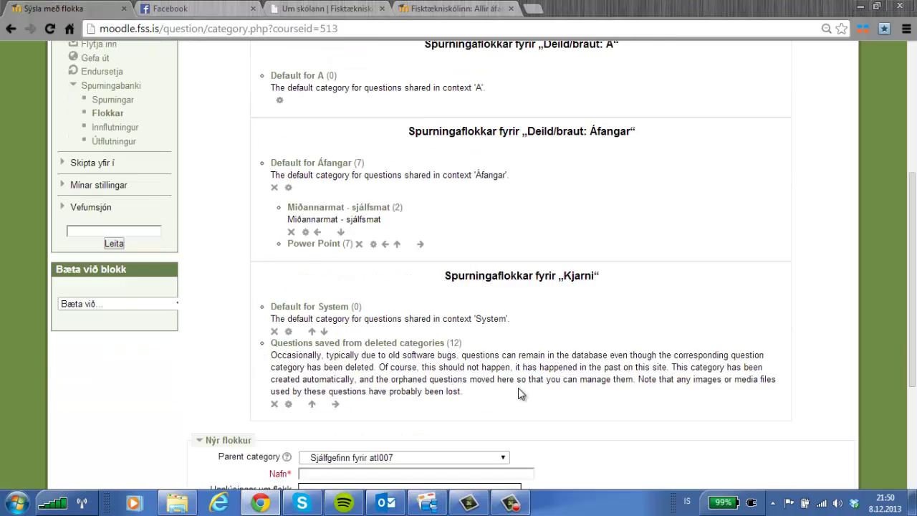
scroll(519, 393, "up", 3)
scroll(229, 304, "up", 2)
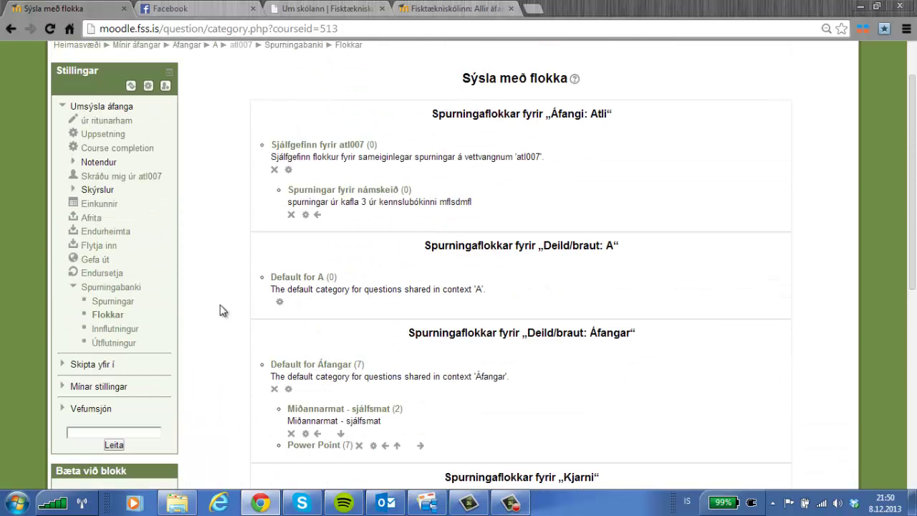
left_click(123, 304)
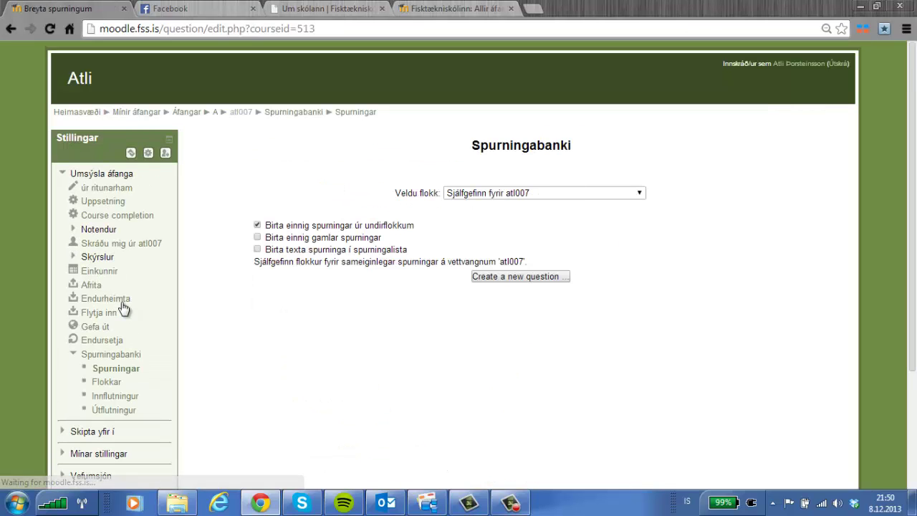
left_click(507, 275)
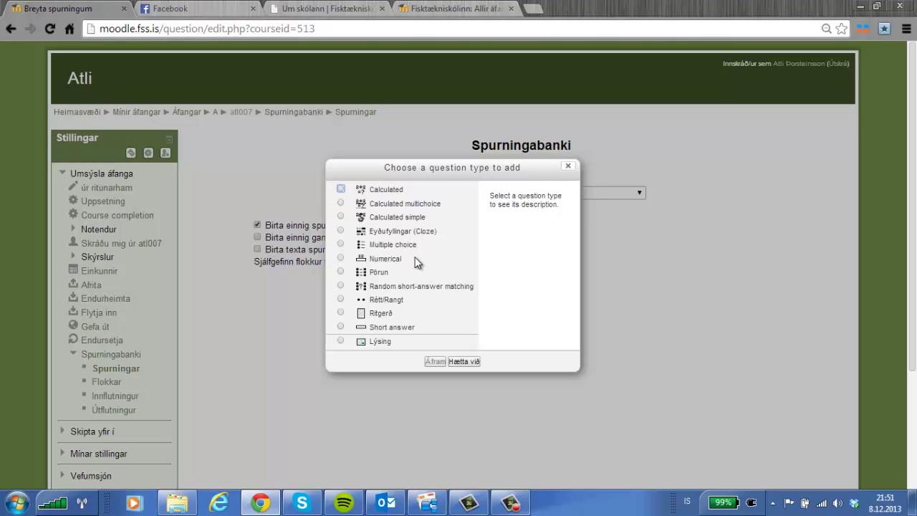
left_click(341, 245)
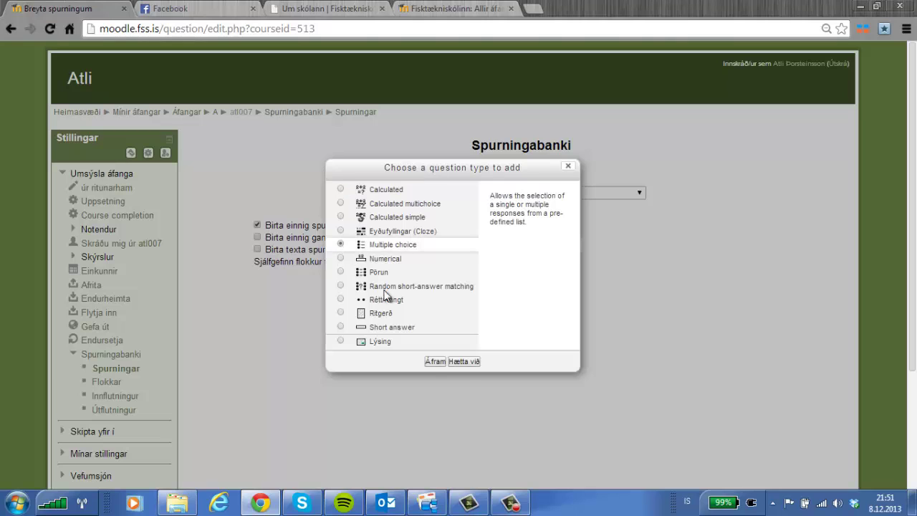
left_click(435, 361)
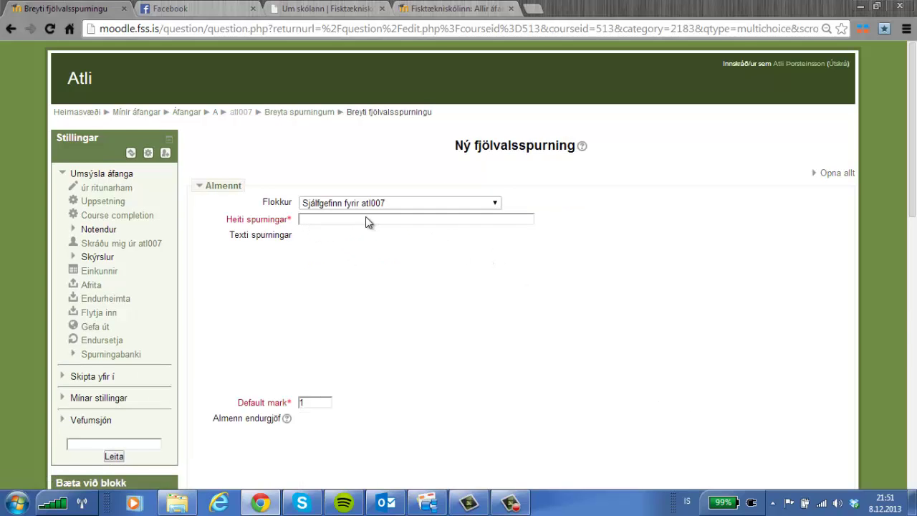
Enter the question's name in Heiti spurningar.
left_click(336, 219)
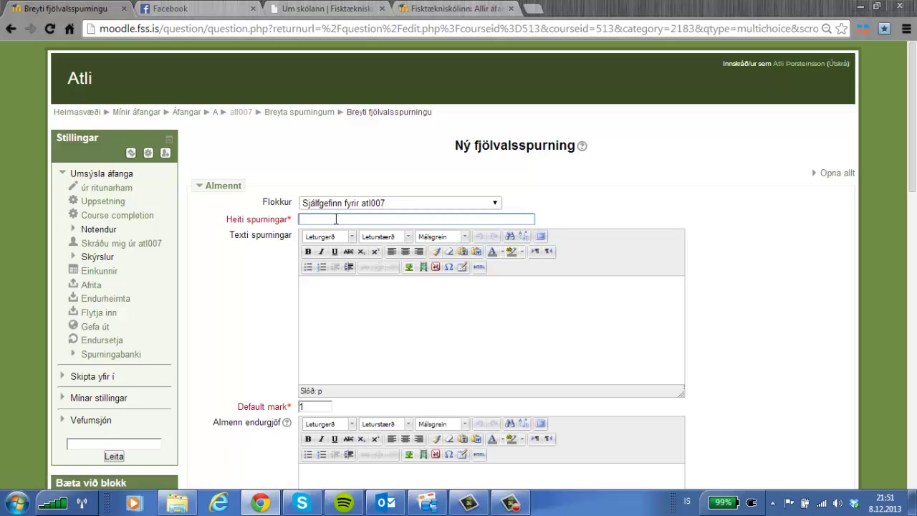
type("Jón Sigurðsson")
Set the question text to 'Hver var fyrsti forseti Hins íslenska bókmenntafélag'.
left_click(337, 299)
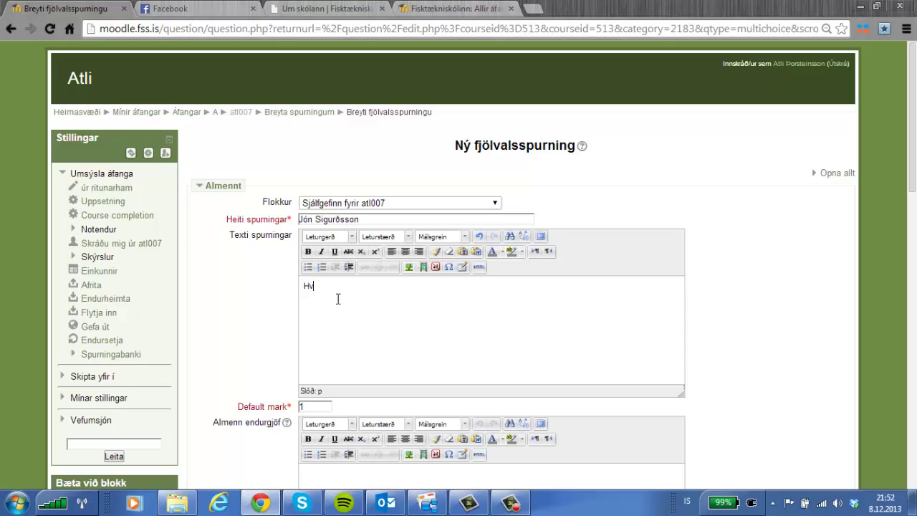
type("er ")
type("orseti")
type(" Ho")
type("onm")
type("lenska")
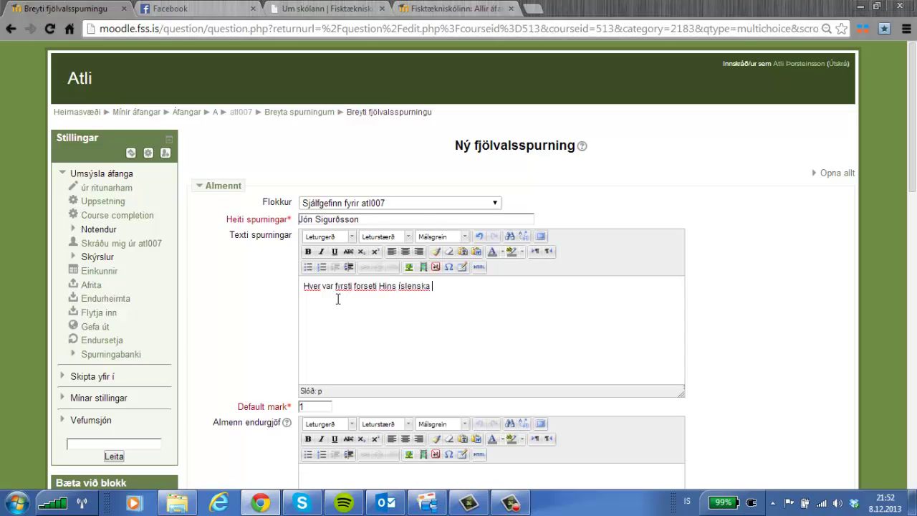
type(" bókmennt")
key("BackSpace")
key("BackSpace")
type("é")
scroll(343, 385, "down", 1)
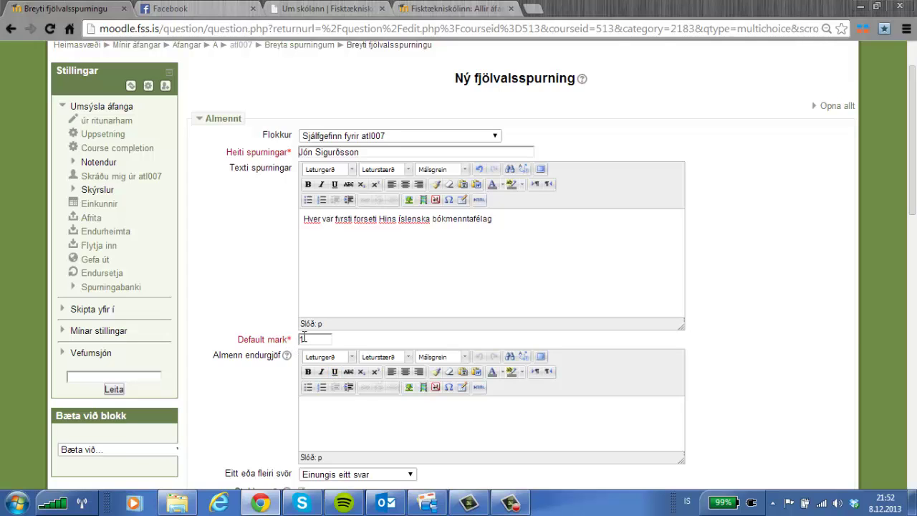
scroll(302, 340, "down", 1)
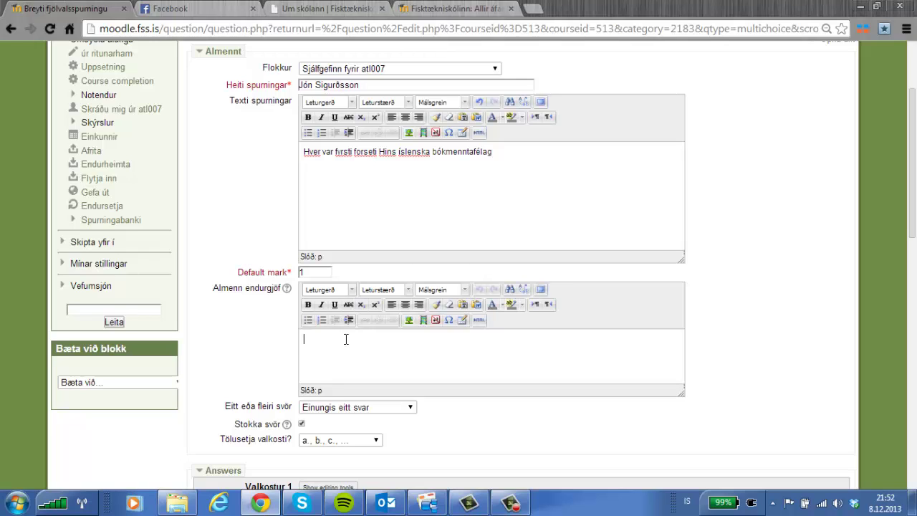
Add general feedback 'Þetta var flott svar hjá þér' and keep one answer allowed.
type("Þetta var flott svar hjá þér")
scroll(391, 359, "down", 1)
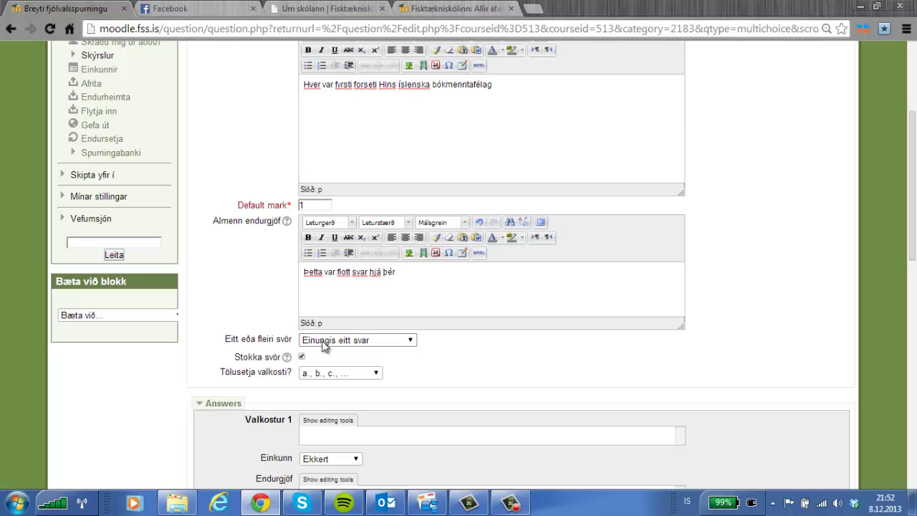
left_click(323, 344)
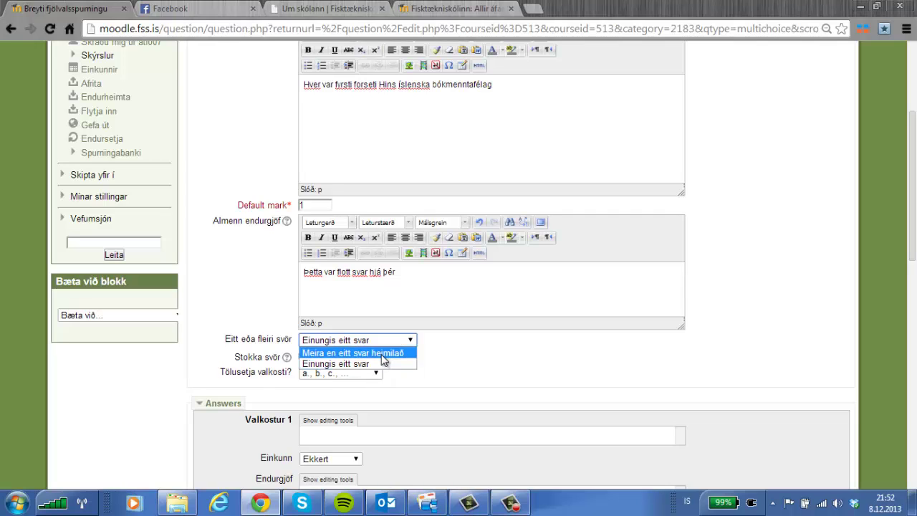
left_click(451, 368)
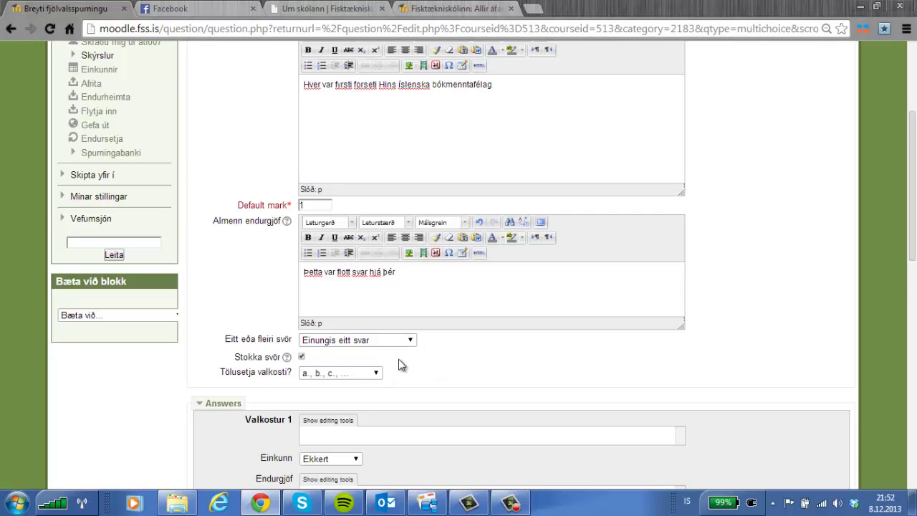
Keep a., b., c. numbering for the answer choices.
scroll(399, 363, "down", 1)
left_click(318, 308)
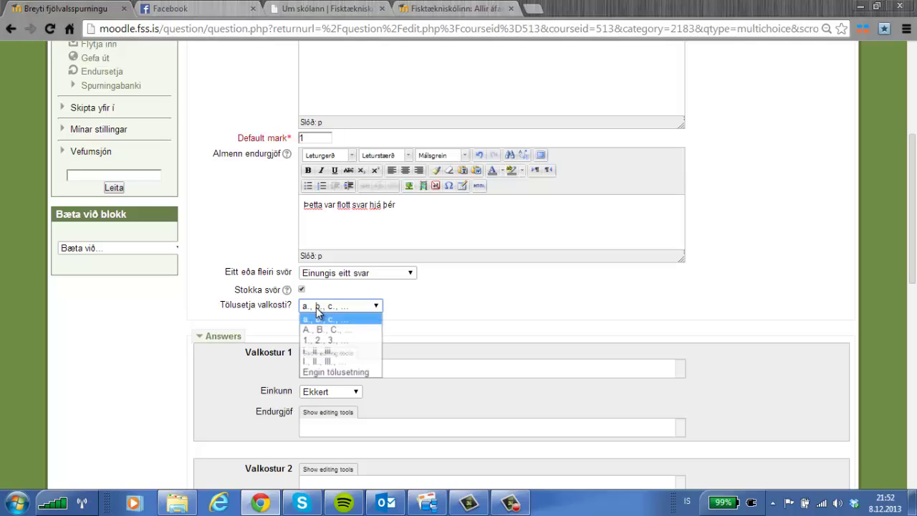
left_click(415, 321)
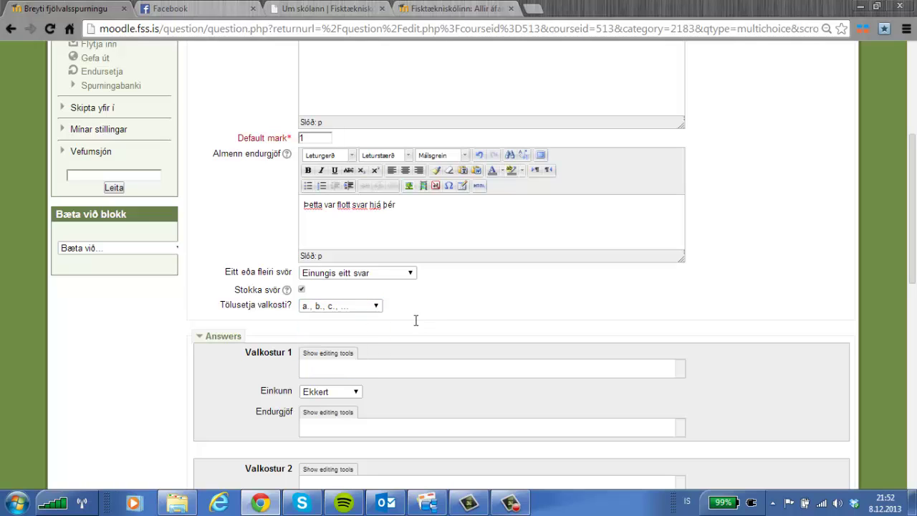
scroll(387, 340, "down", 1)
left_click(325, 304)
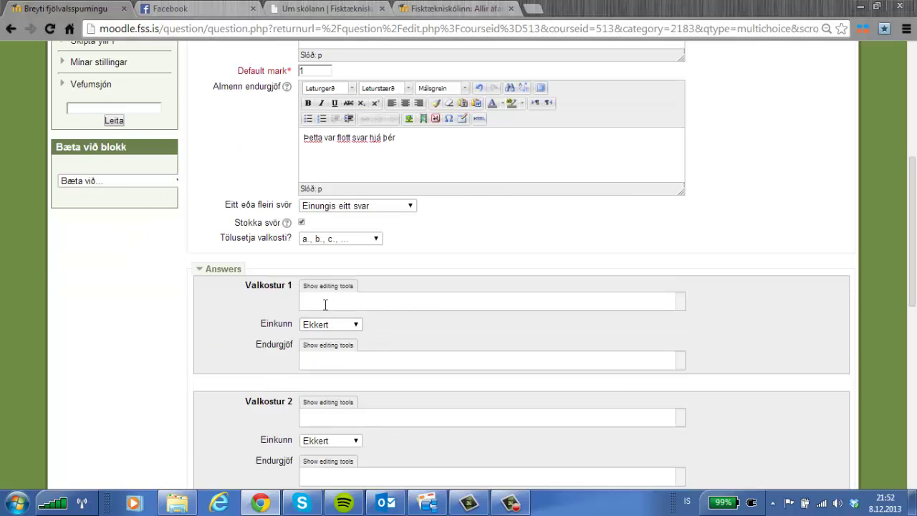
Fill answer choices 1 to 4 with placeholder text.
type("gdsgs")
left_click(328, 416)
type("sgdsg")
scroll(330, 416, "down", 1)
left_click(318, 464)
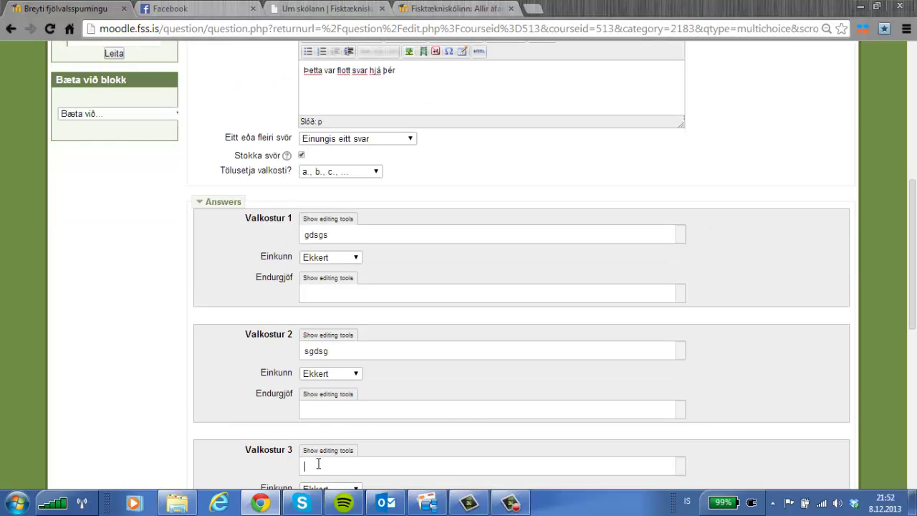
type("sgsdg")
scroll(358, 436, "down", 2)
left_click(327, 445)
type("s")
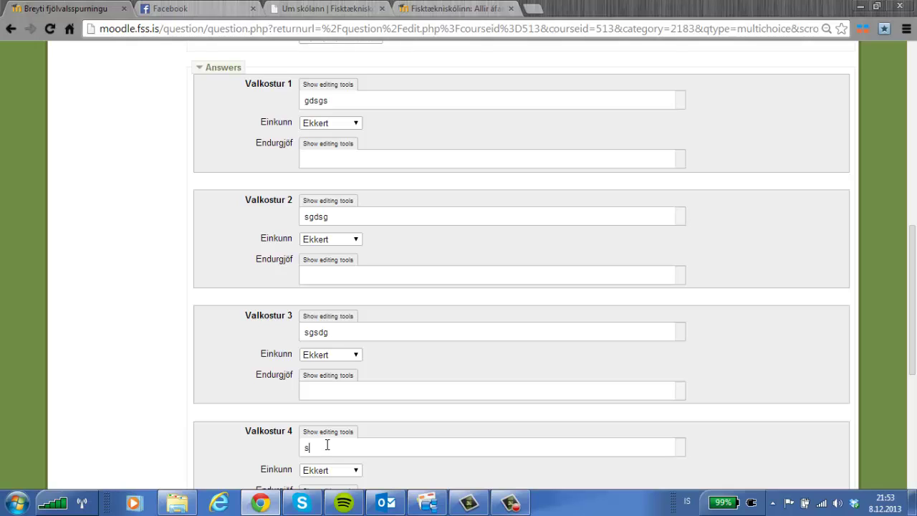
type("gsdg")
Grade choice 2 at 100% and choice 1 at -33,33333%.
left_click(337, 242)
left_click(333, 265)
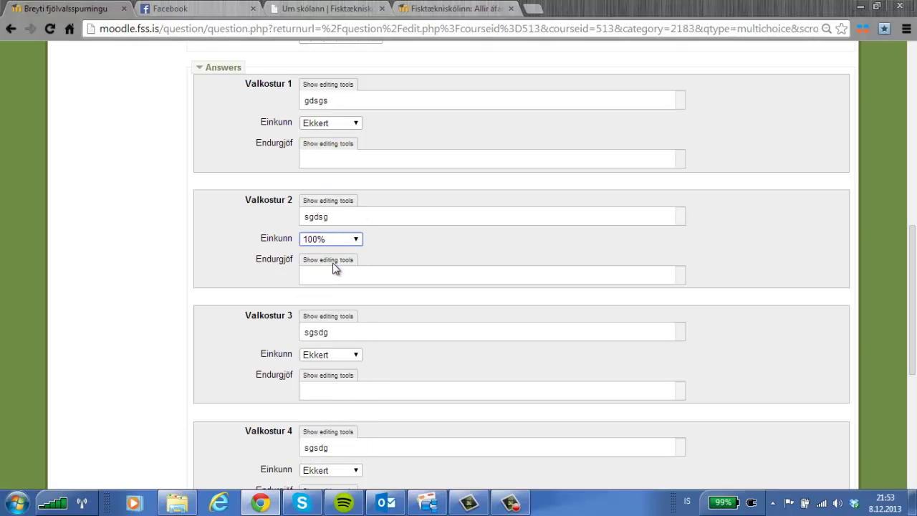
left_click(354, 124)
scroll(356, 192, "down", 3)
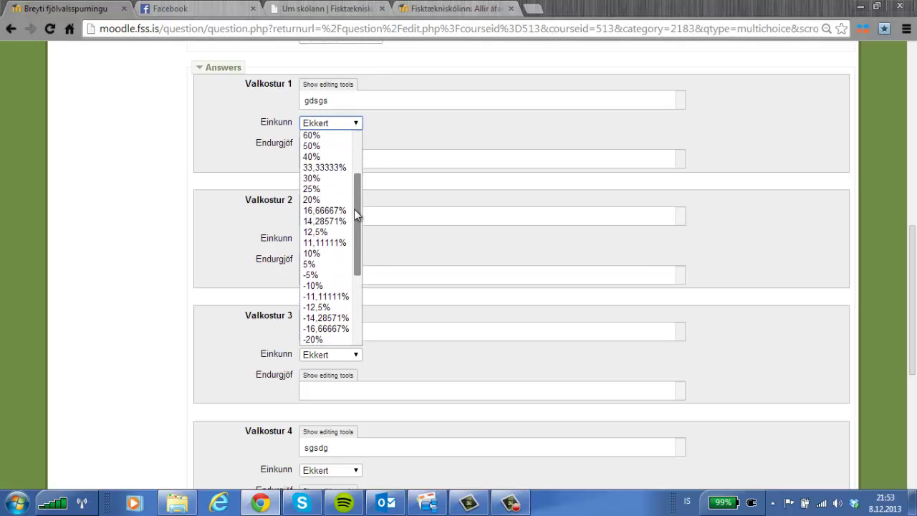
scroll(353, 208, "down", 2)
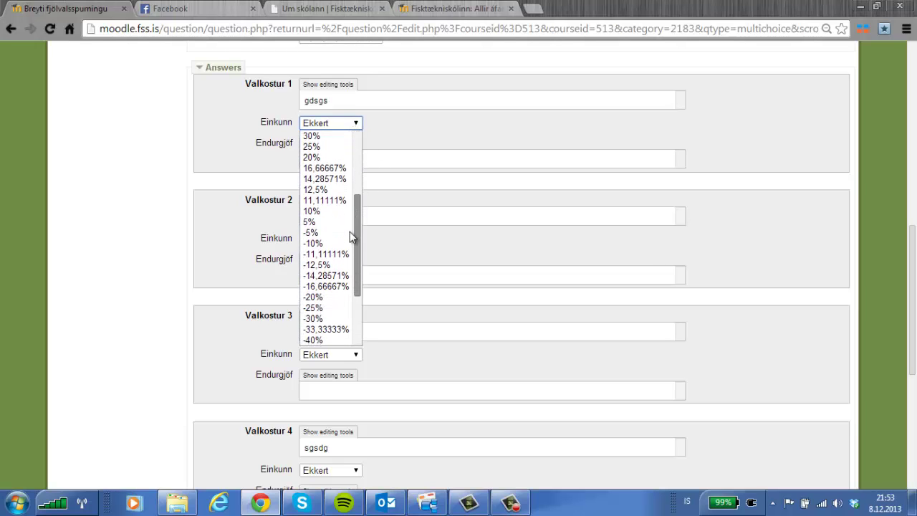
left_click(336, 324)
Grade choices 3, 4 and 5 at -33,33333%.
scroll(332, 300, "down", 1)
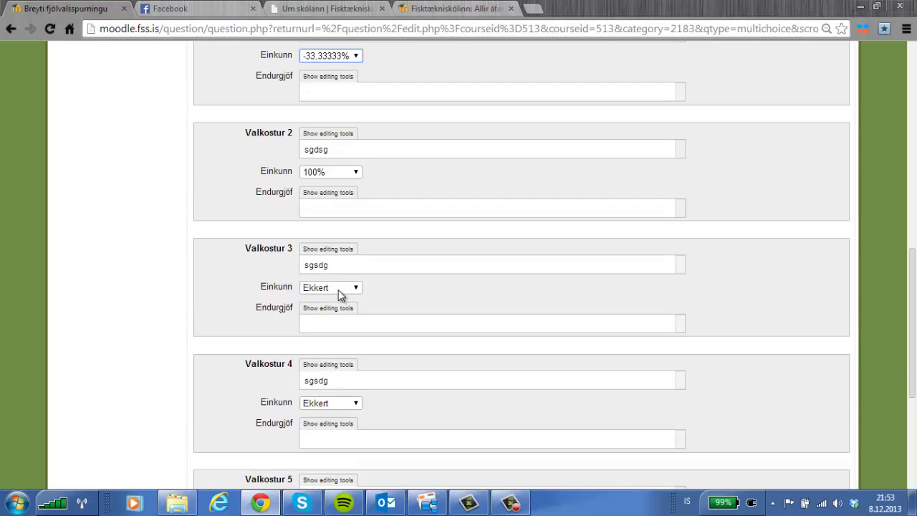
left_click(332, 290)
scroll(331, 252, "down", 2)
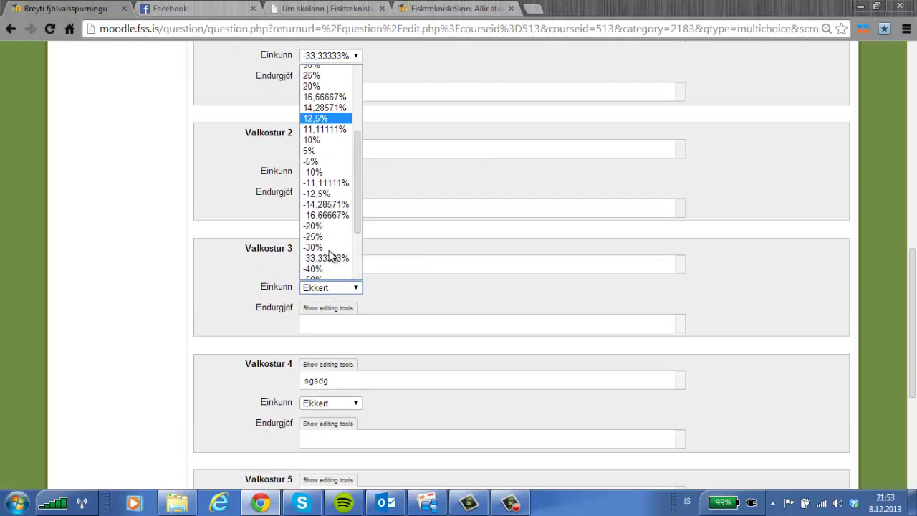
left_click(331, 258)
scroll(333, 275, "down", 2)
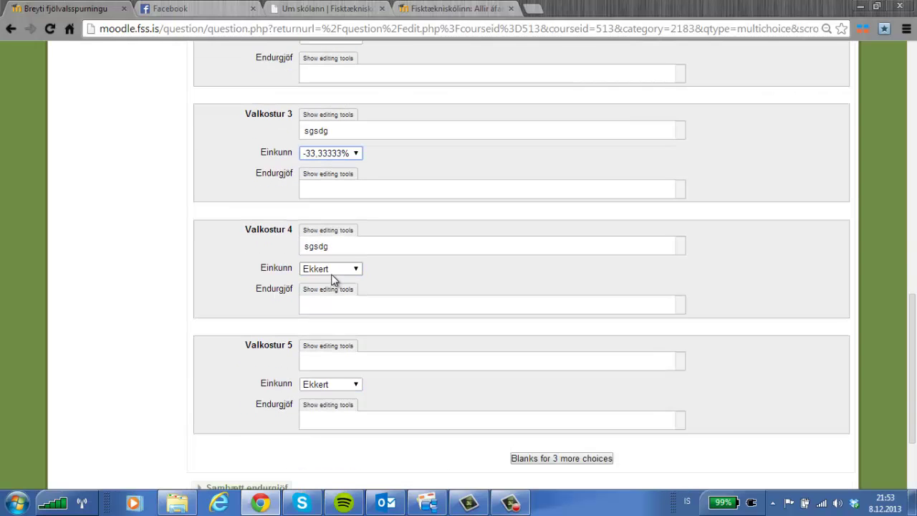
left_click(331, 272)
scroll(327, 270, "down", 1)
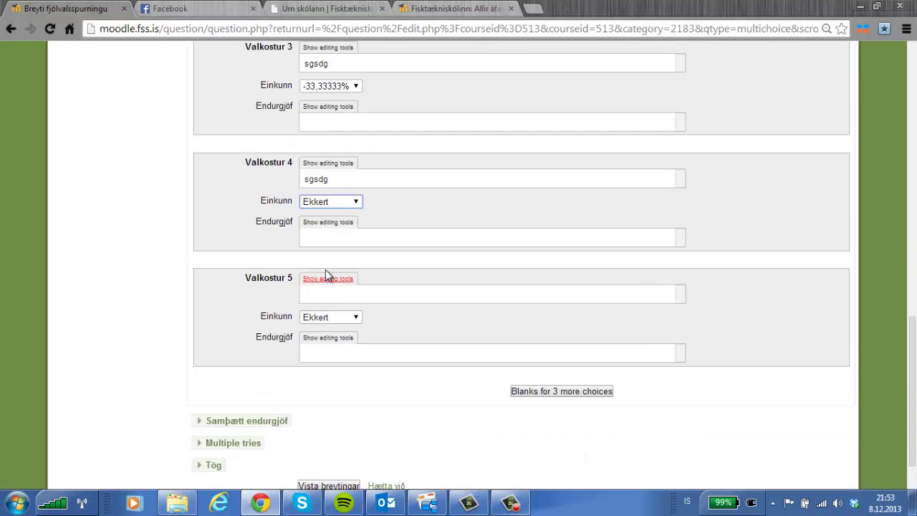
left_click(343, 203)
scroll(336, 259, "down", 2)
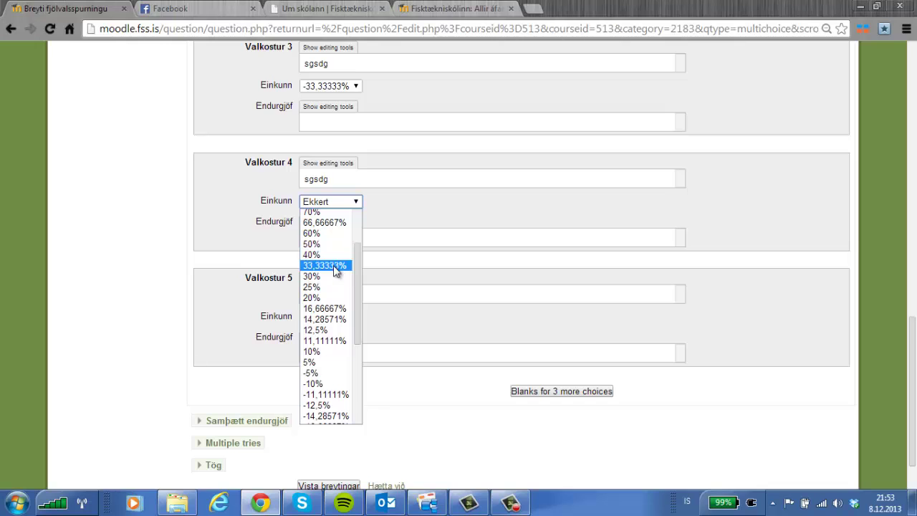
scroll(335, 272, "down", 5)
left_click(333, 312)
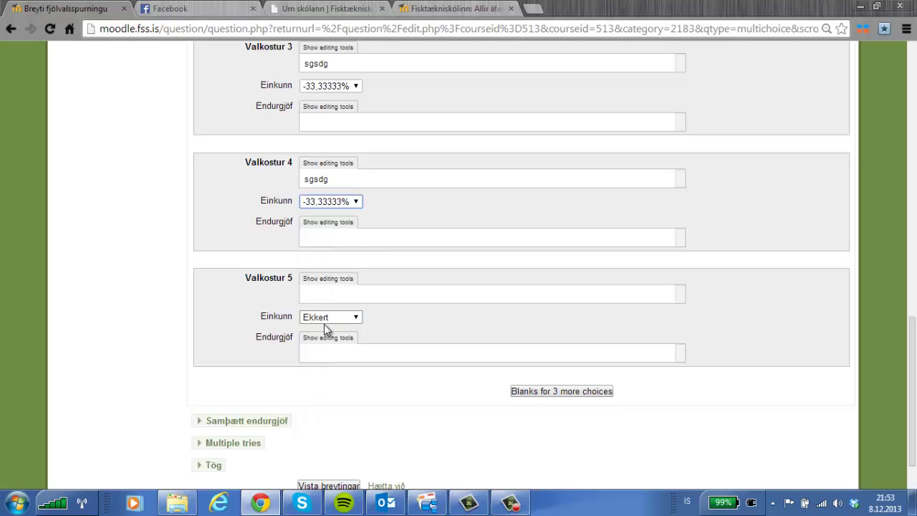
left_click(324, 322)
left_click_drag(360, 196, 353, 265)
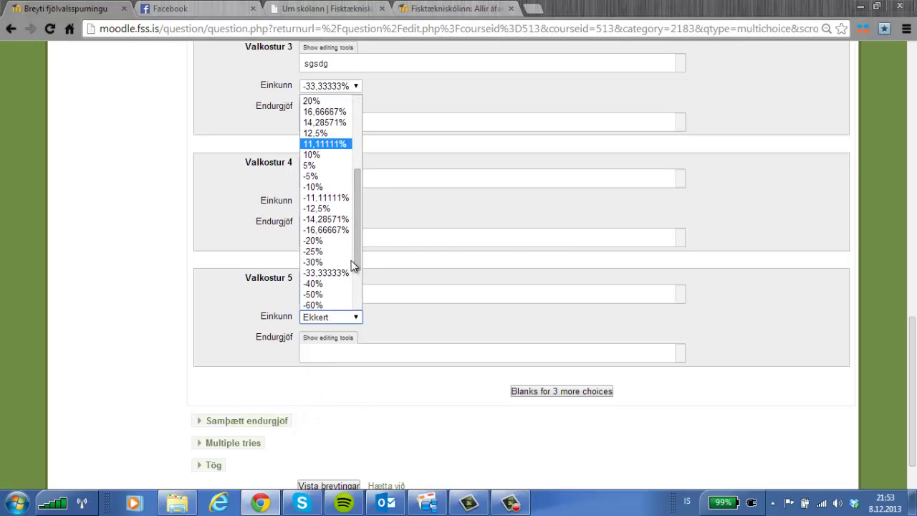
left_click(348, 272)
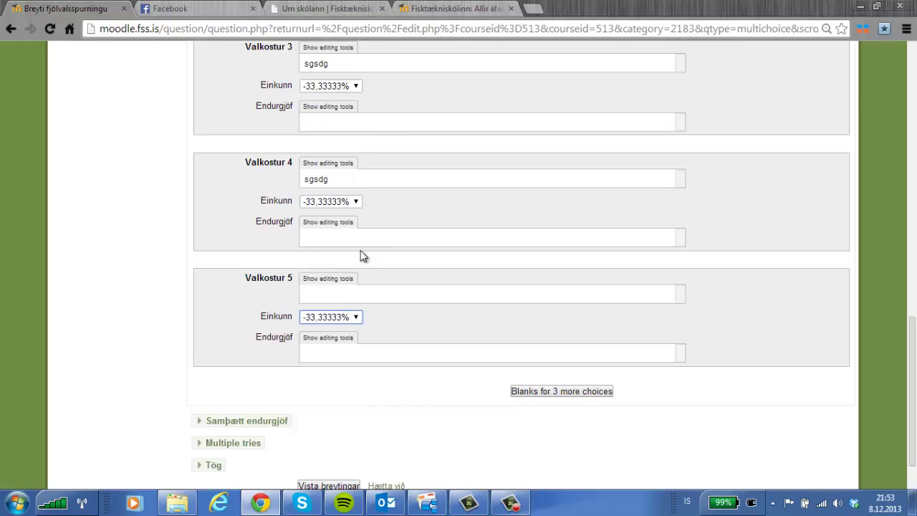
scroll(358, 247, "up", 2)
left_click(320, 145)
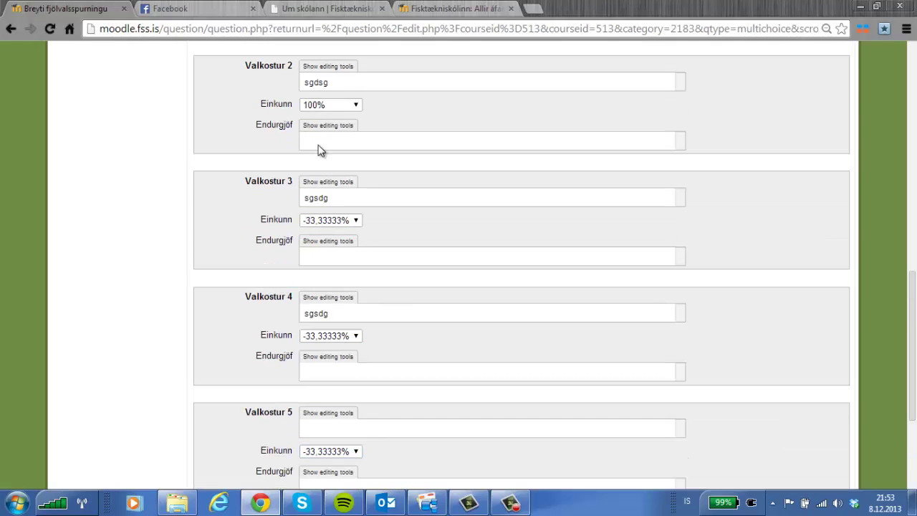
scroll(352, 284, "down", 2)
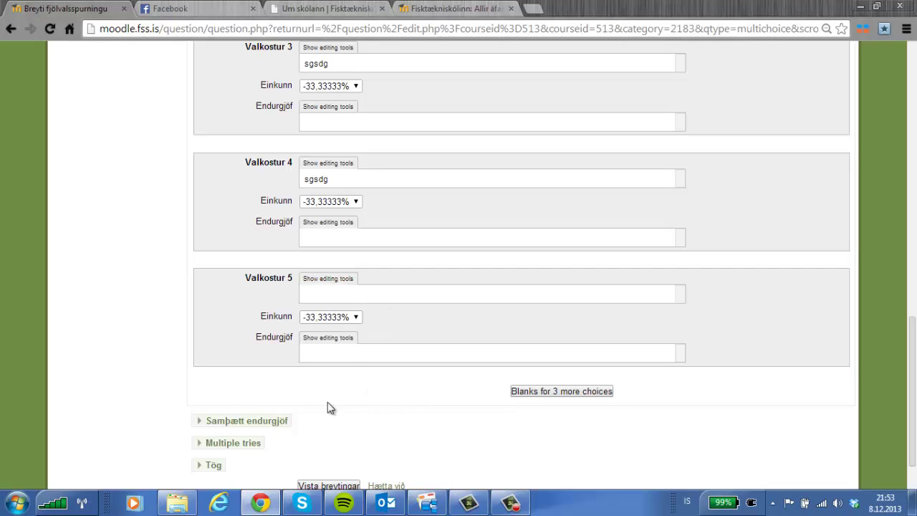
Expand Sambætt endurgjöf and Multiple tries, keeping the penalty at 33.33333%.
left_click(215, 420)
scroll(367, 401, "down", 1)
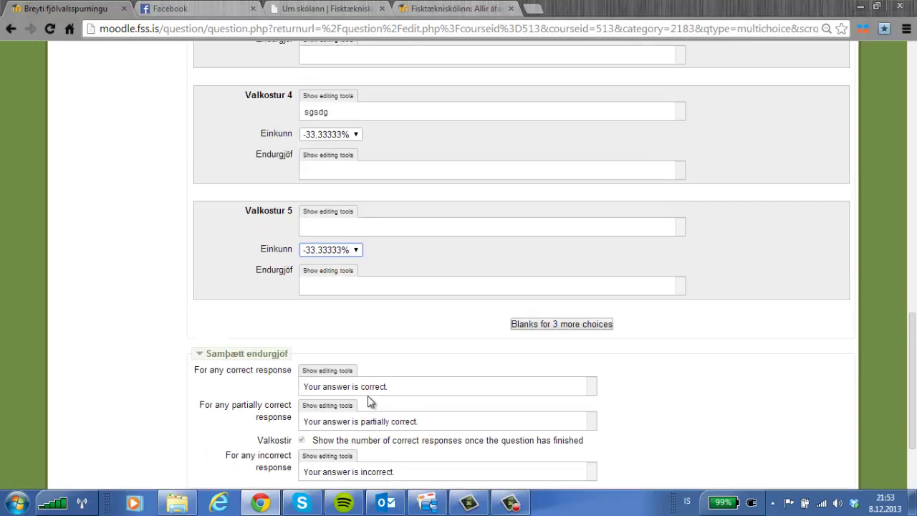
scroll(368, 395, "down", 1)
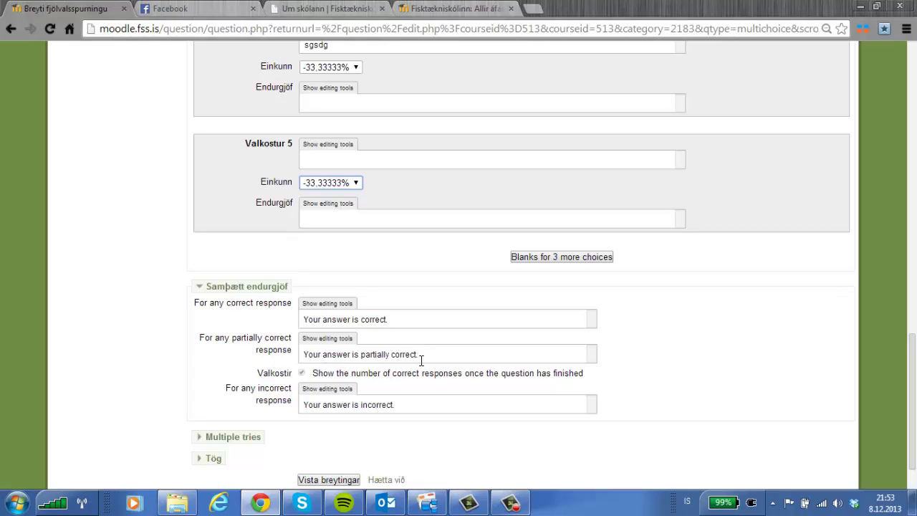
scroll(376, 406, "down", 1)
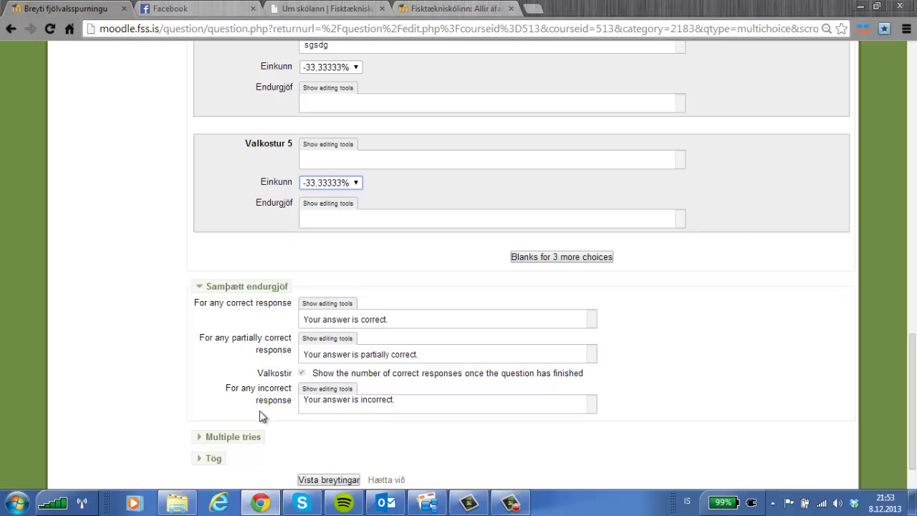
left_click(200, 439)
scroll(373, 393, "down", 2)
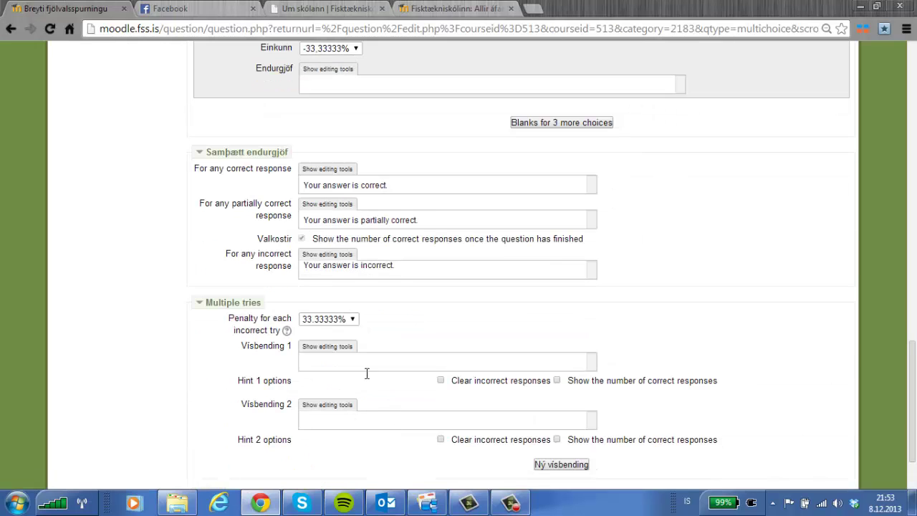
left_click(334, 319)
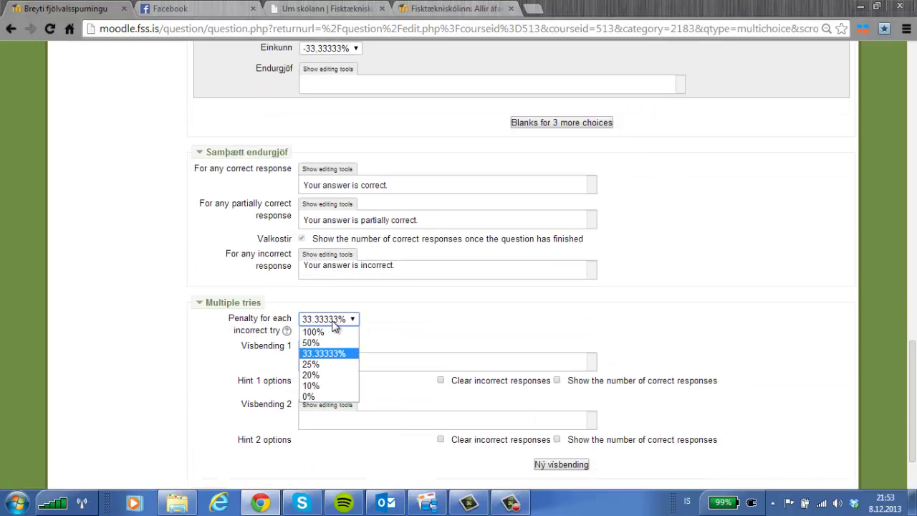
left_click(437, 333)
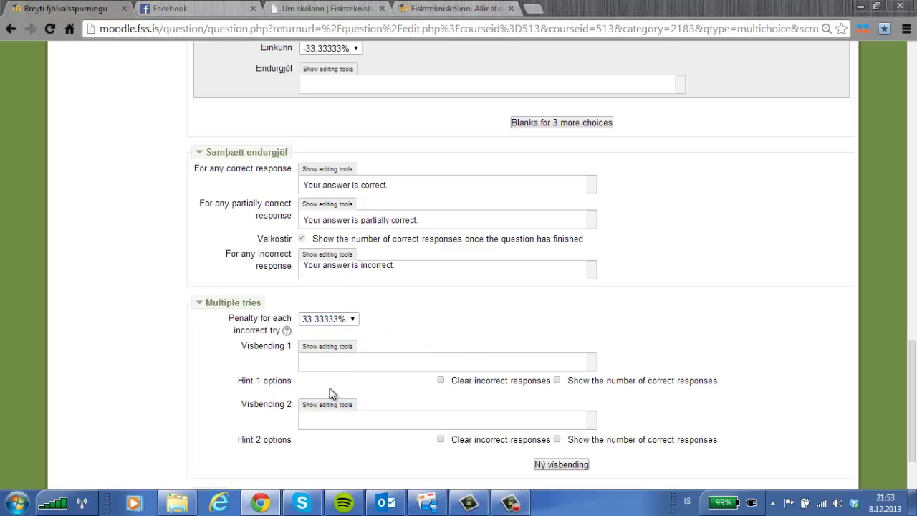
Submit the question form with Vista breytingar.
left_click(308, 361)
scroll(326, 390, "down", 1)
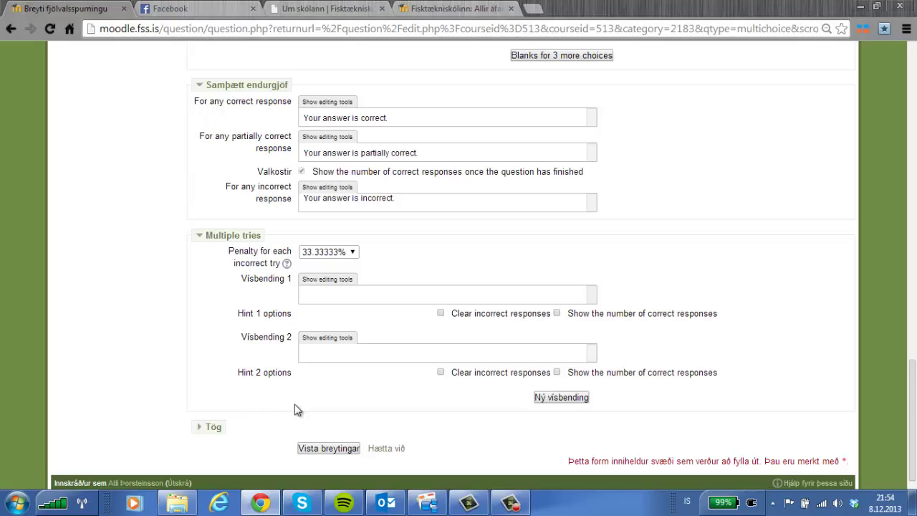
left_click(322, 448)
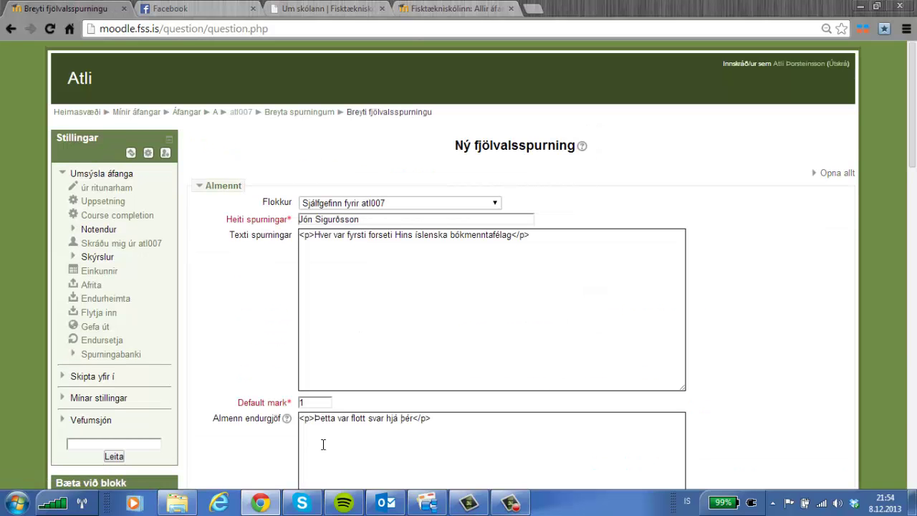
Change Valkostur 5's grade to Ekkert and save the question.
scroll(344, 423, "down", 2)
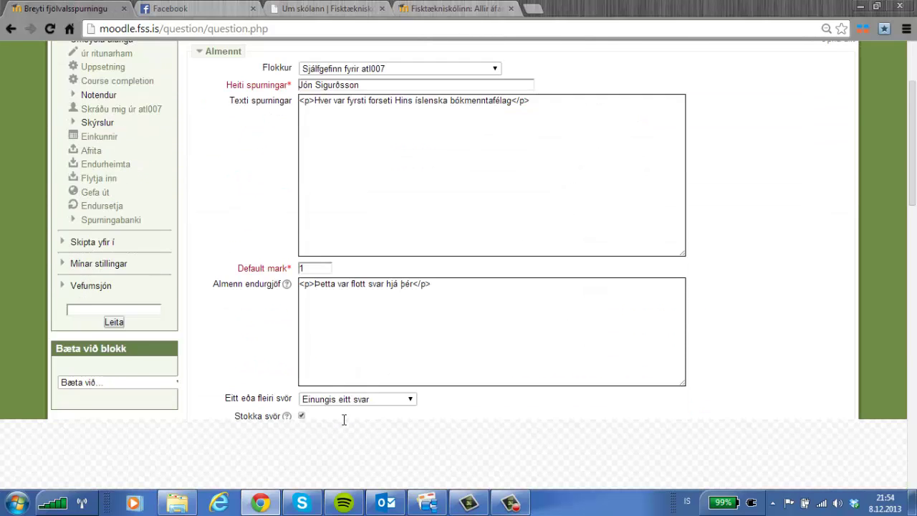
scroll(344, 420, "down", 1)
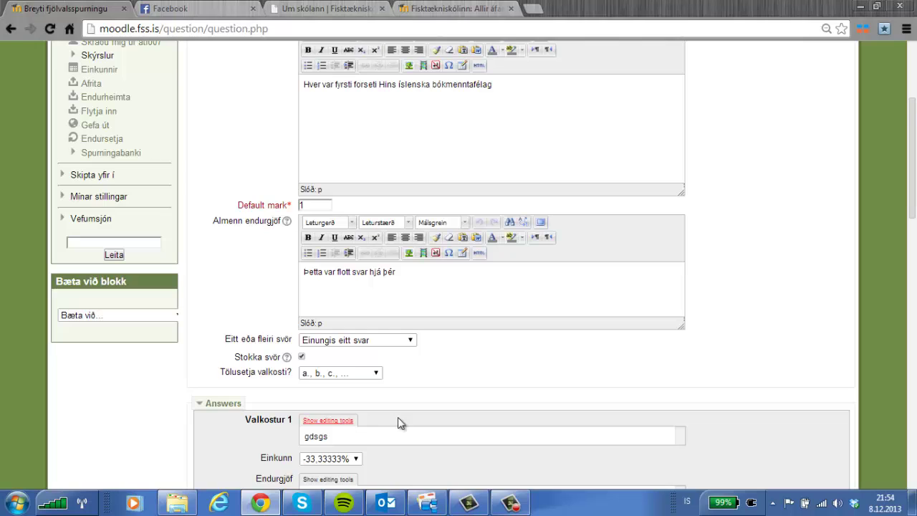
scroll(399, 422, "down", 1)
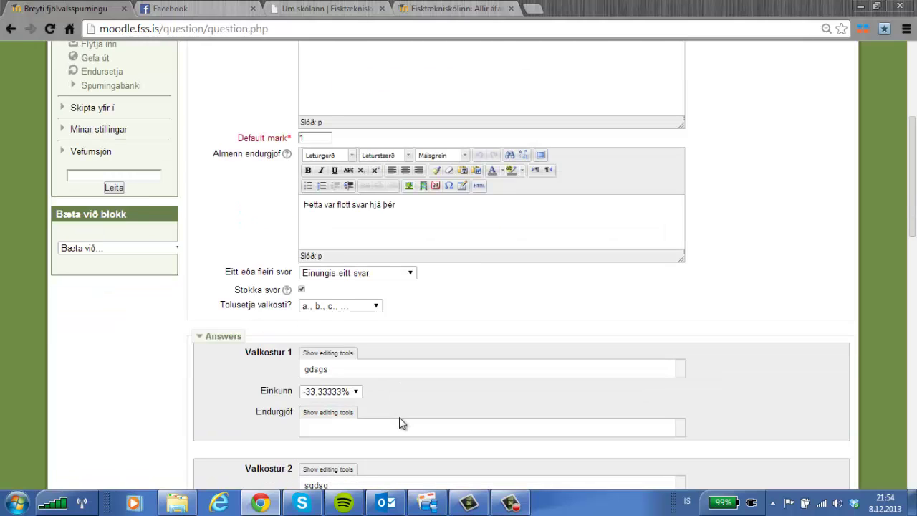
scroll(399, 416, "down", 4)
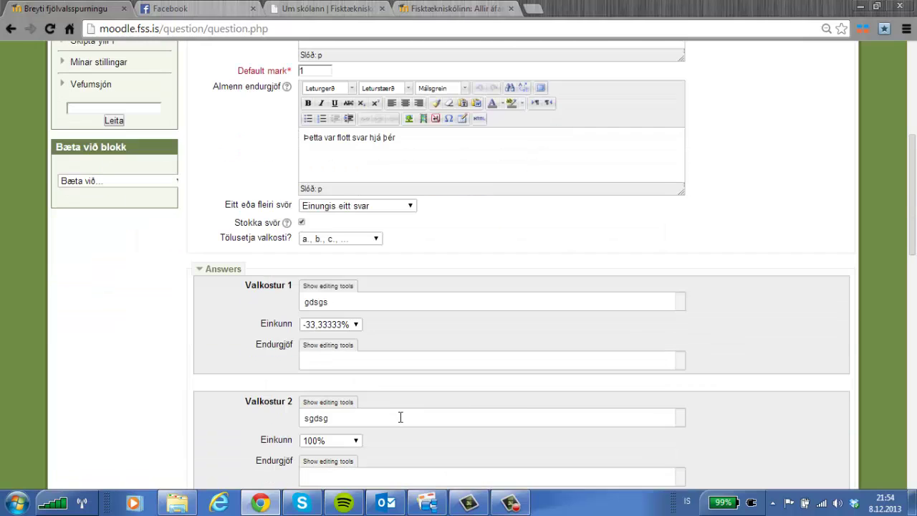
scroll(399, 419, "down", 3)
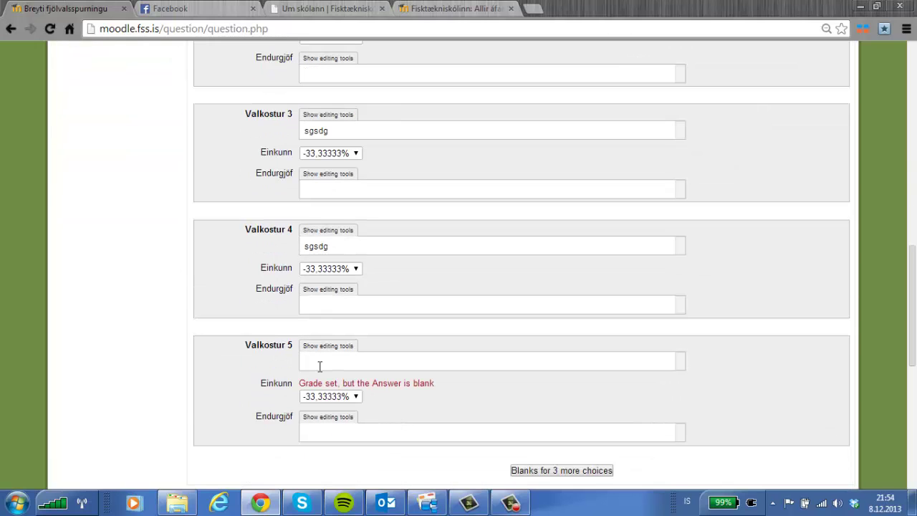
left_click(333, 399)
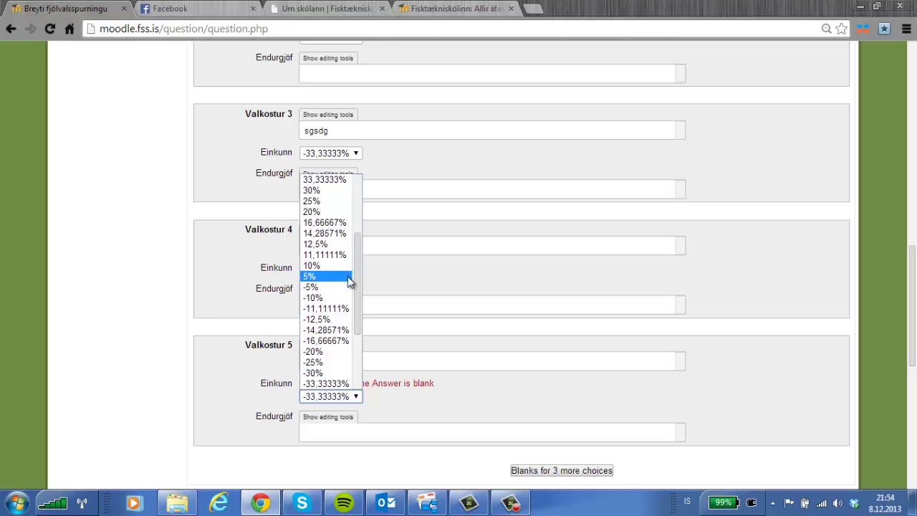
left_click(336, 233)
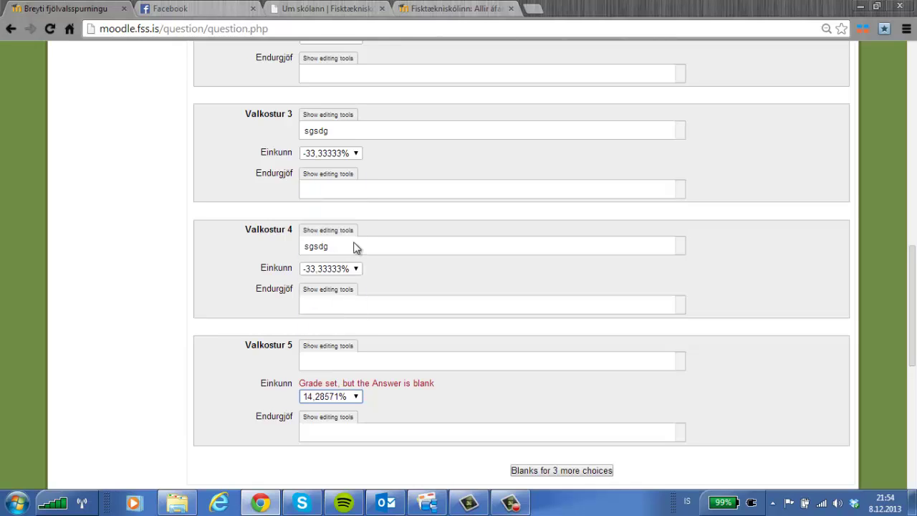
left_click(343, 400)
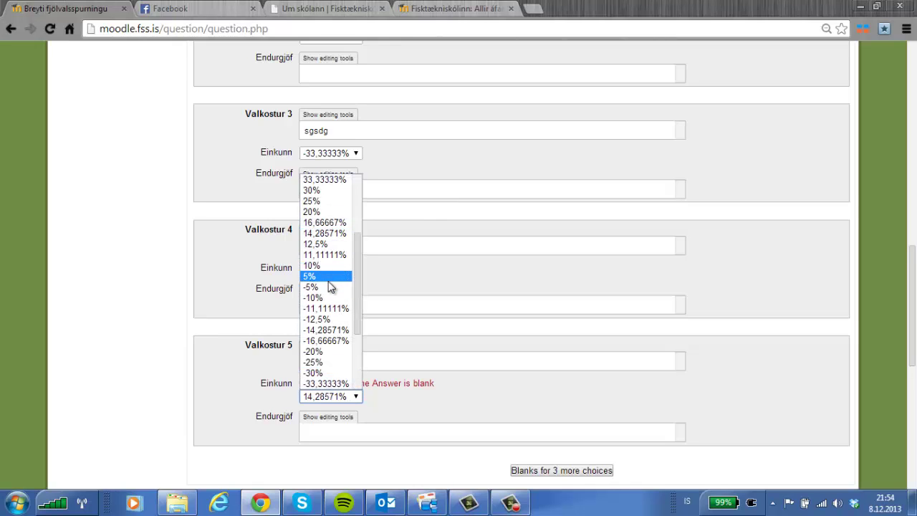
left_click_drag(355, 275, 356, 188)
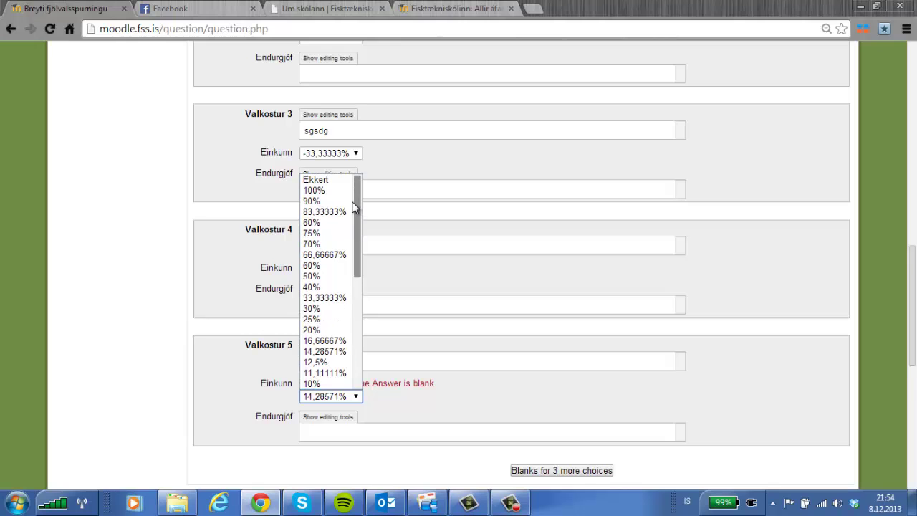
left_click(325, 183)
scroll(416, 409, "down", 6)
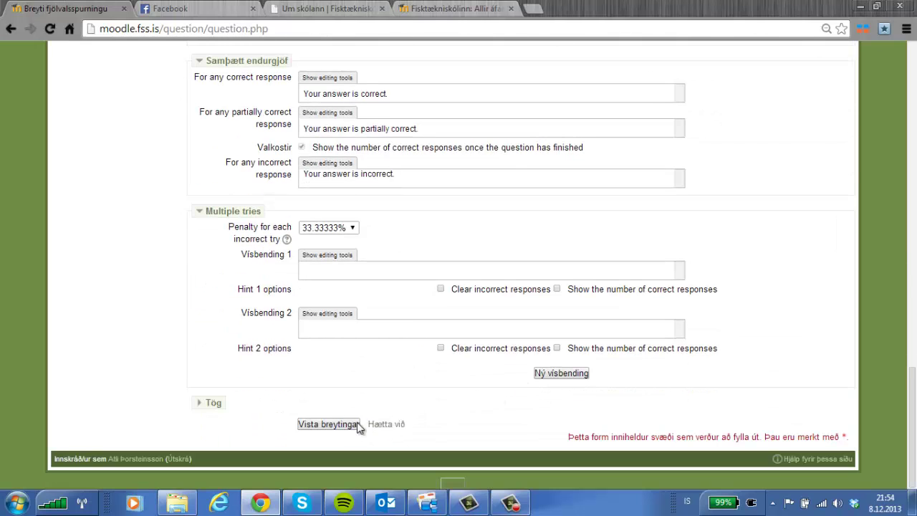
left_click(356, 423)
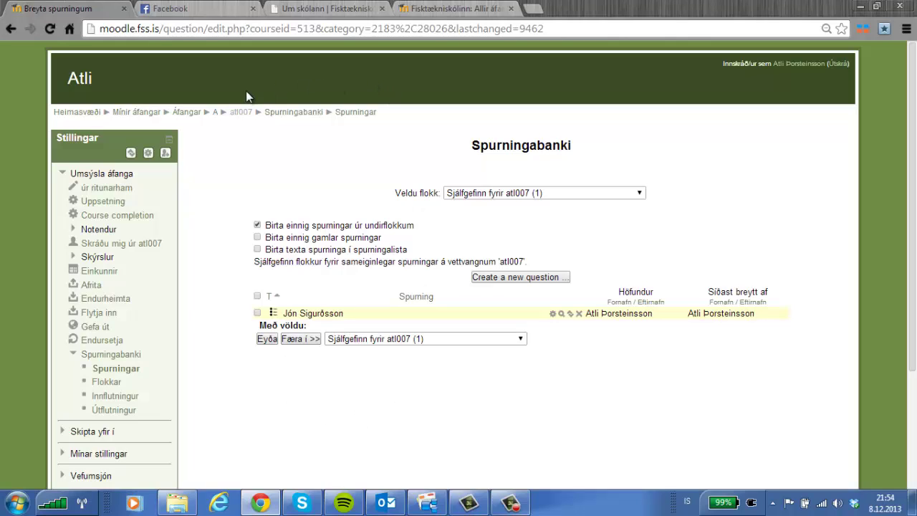
Return to the atl007 course page via the breadcrumb link.
left_click(241, 114)
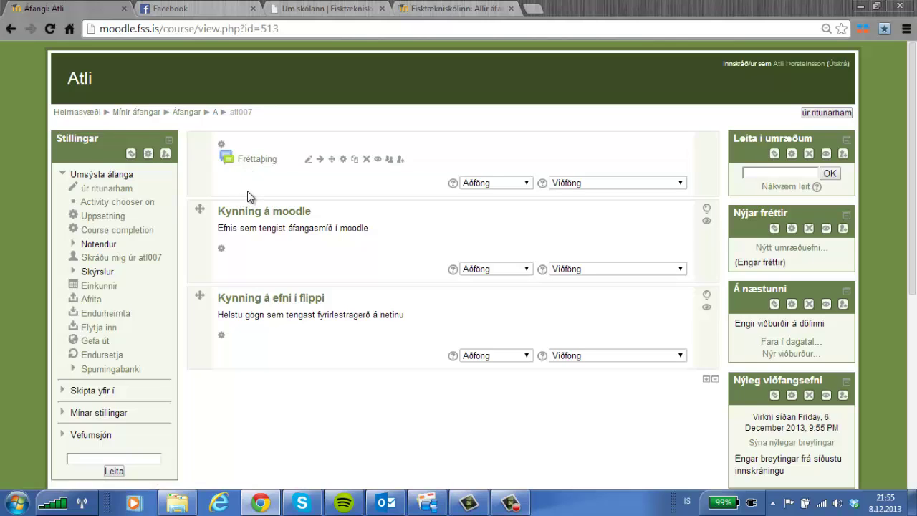
Switch to the Fisktækniskólinn tab and scroll through the Veiðar og Vinnsla weekly schedule.
left_click(421, 8)
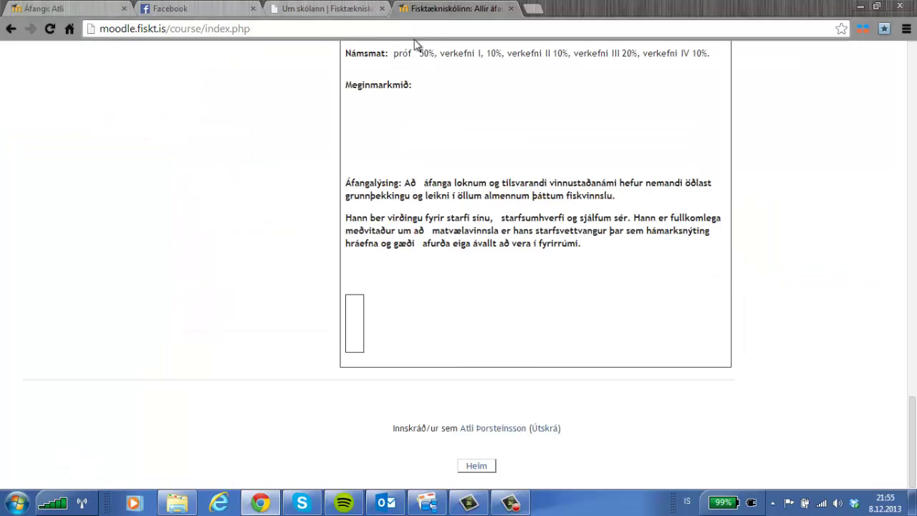
scroll(312, 249, "up", 6)
scroll(312, 249, "up", 15)
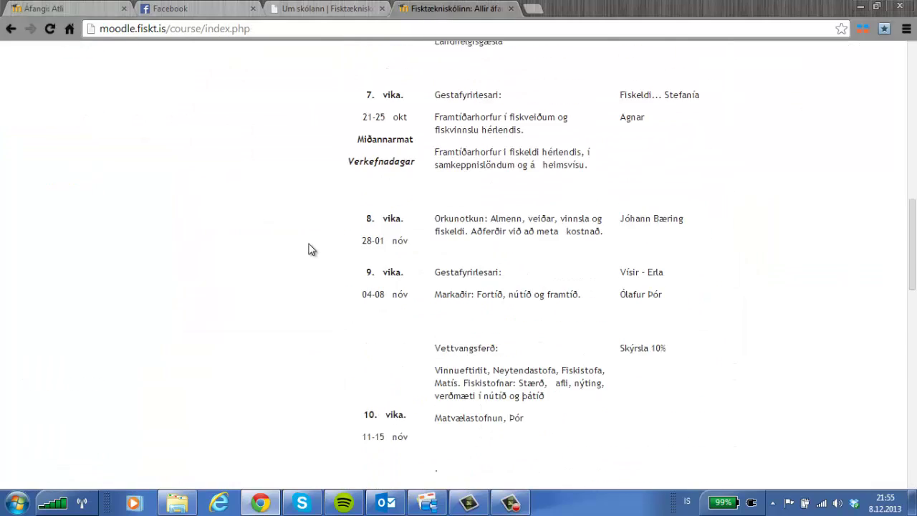
scroll(312, 250, "up", 3)
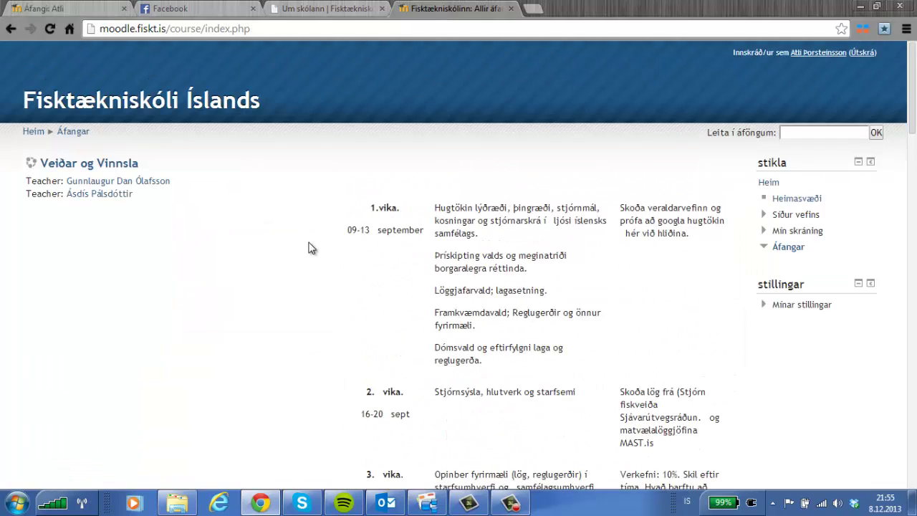
scroll(315, 249, "down", 2)
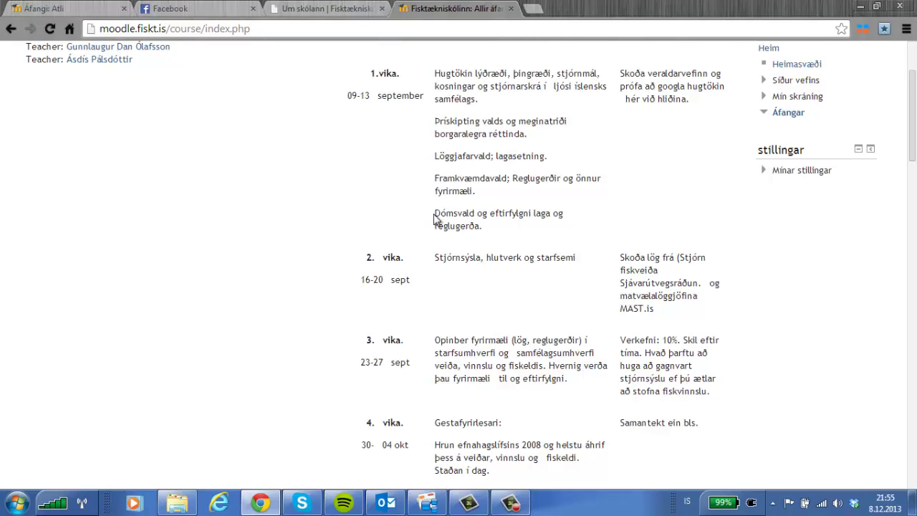
scroll(434, 218, "down", 3)
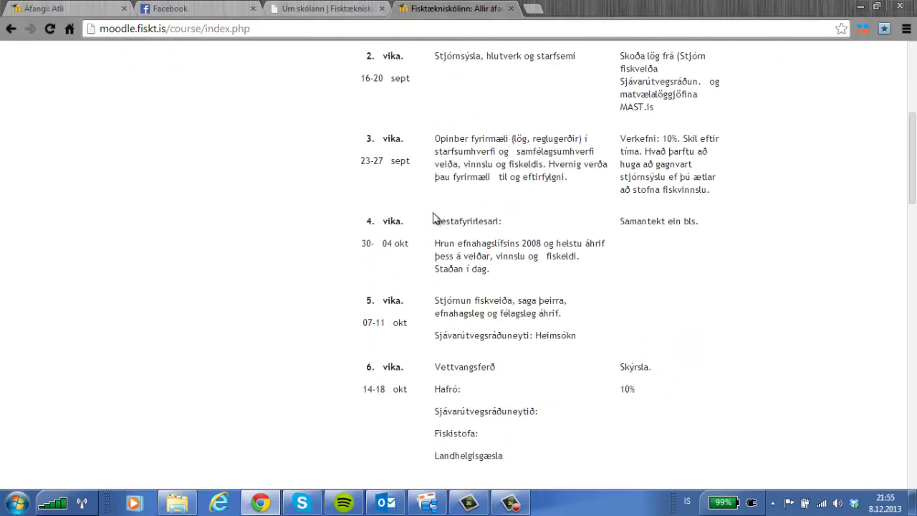
scroll(434, 218, "down", 2)
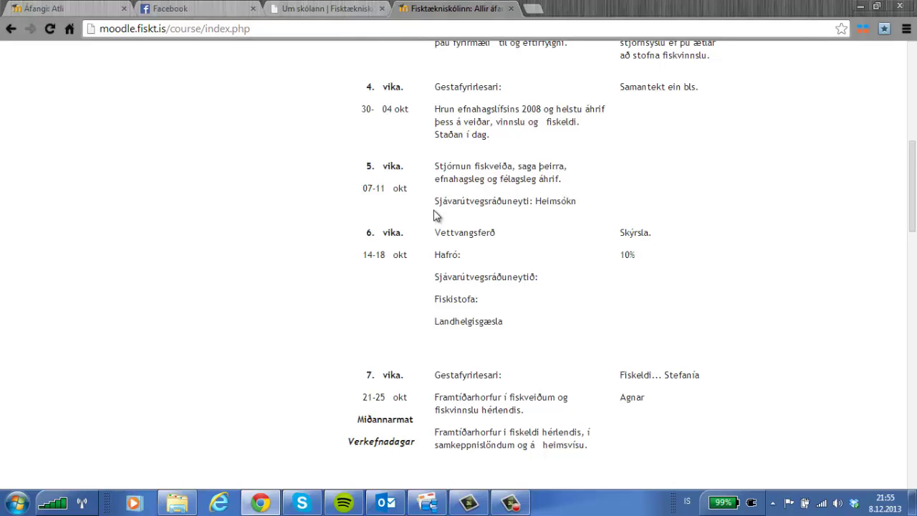
scroll(435, 214, "up", 5)
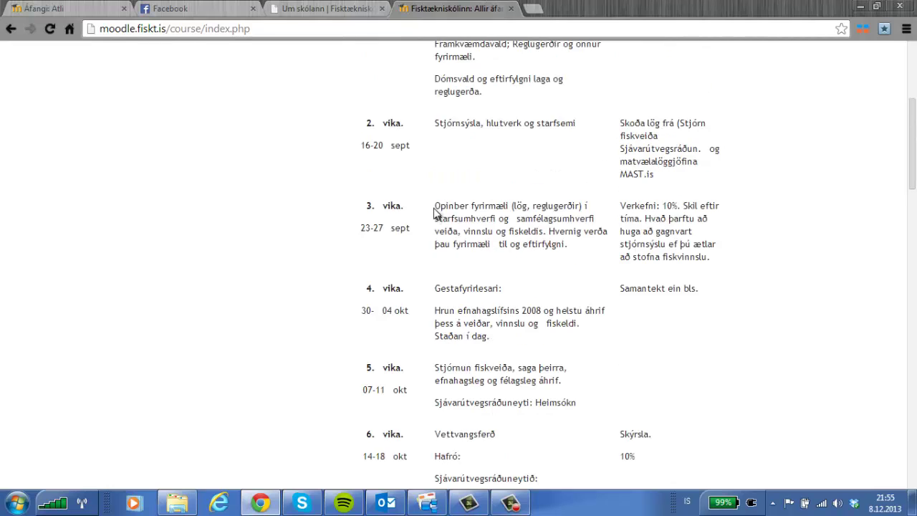
scroll(433, 213, "up", 2)
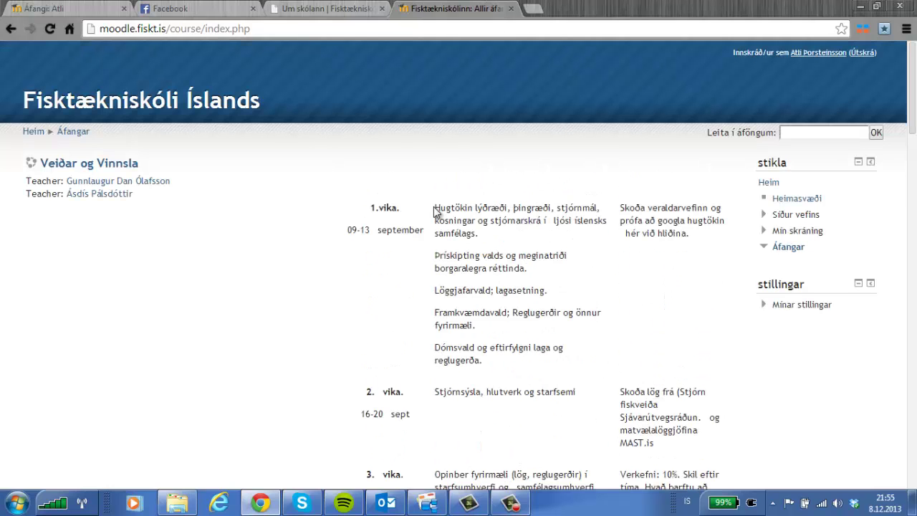
Back on atl007, add a new Próf activity to the Kynning á moodle topic.
left_click(78, 9)
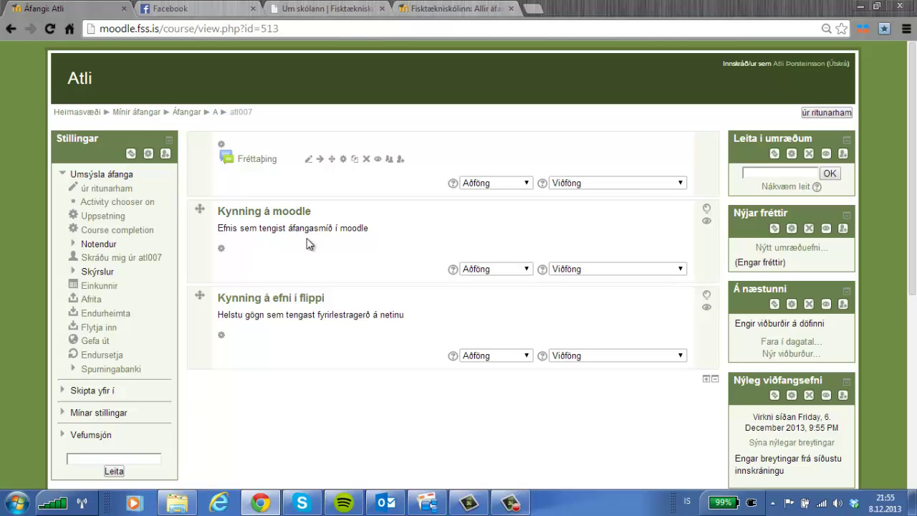
left_click(679, 271)
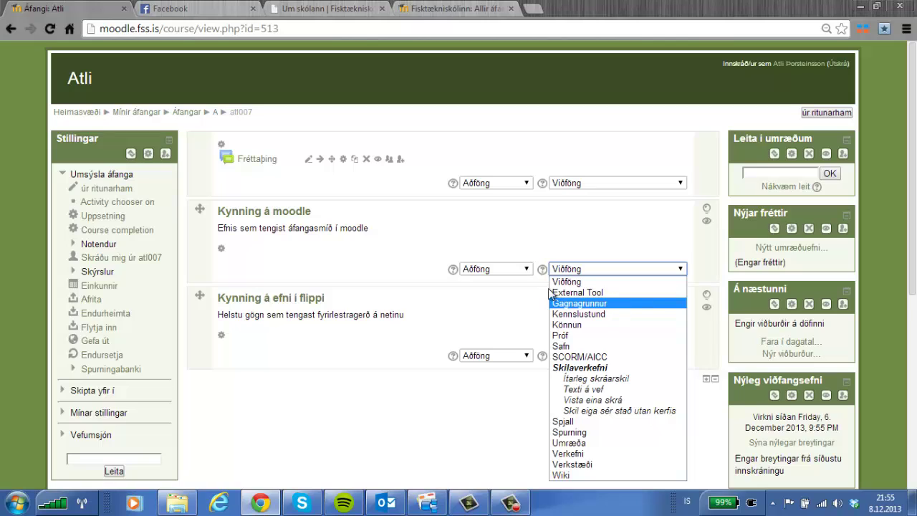
left_click(581, 336)
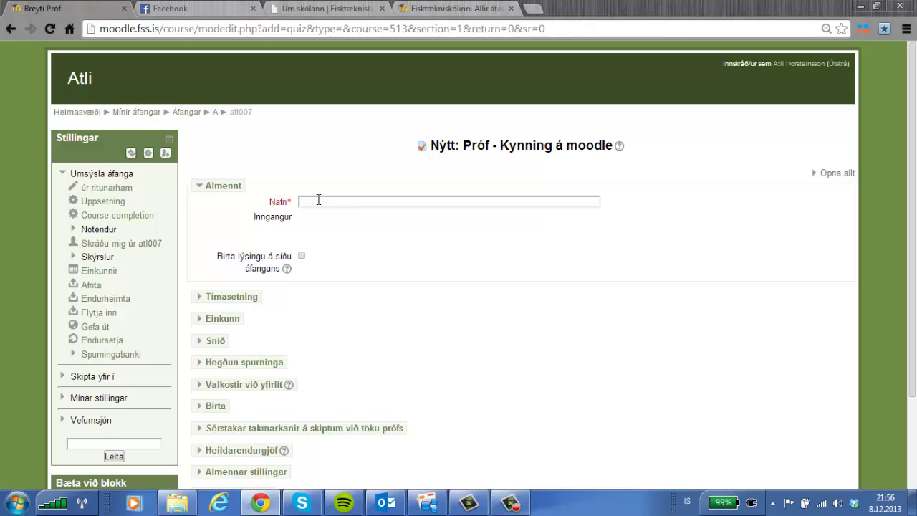
Name the quiz 'hlutapróf 1' and move to its introduction.
left_click(318, 200)
type("hlutapróf 1")
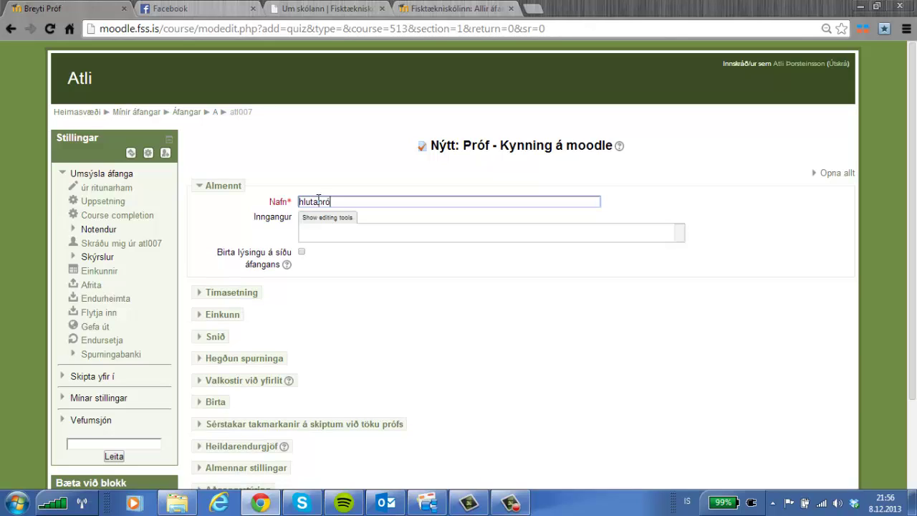
left_click(335, 237)
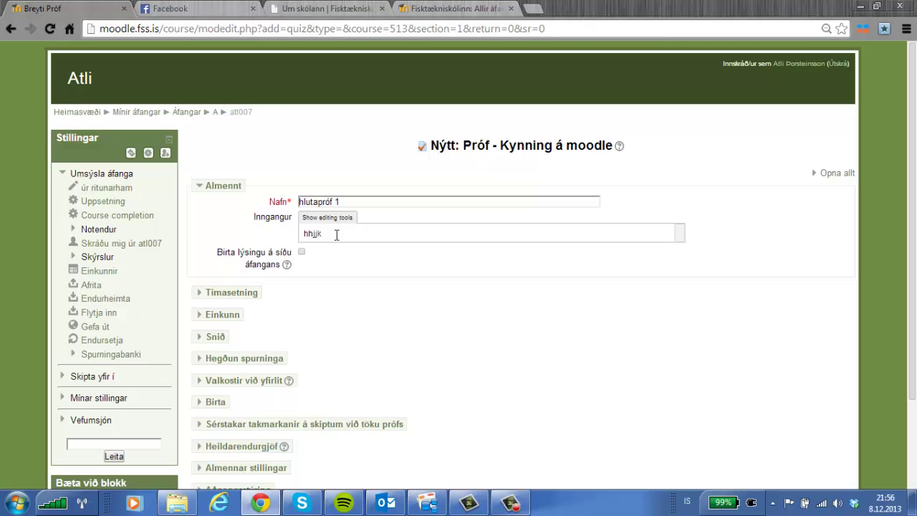
Enable the quiz opening date and set it to 15 February 2014, 09:55.
left_click(199, 294)
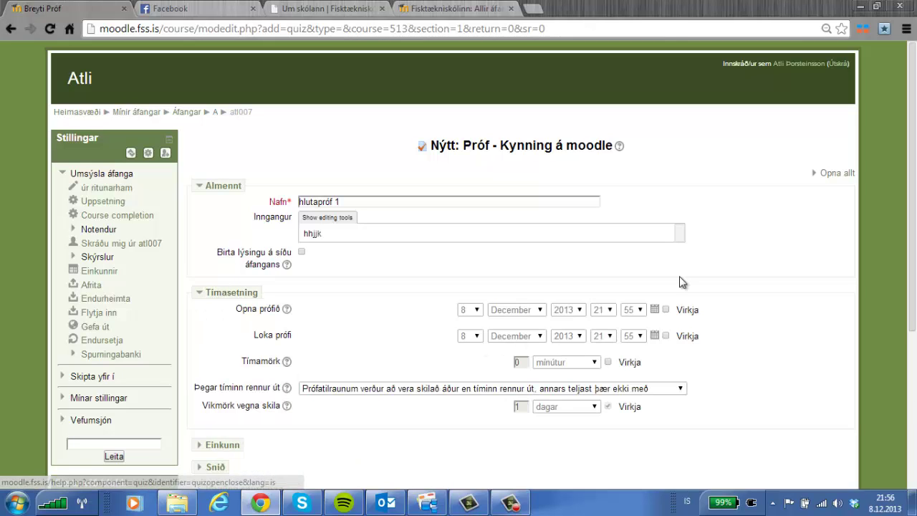
scroll(758, 249, "down", 2)
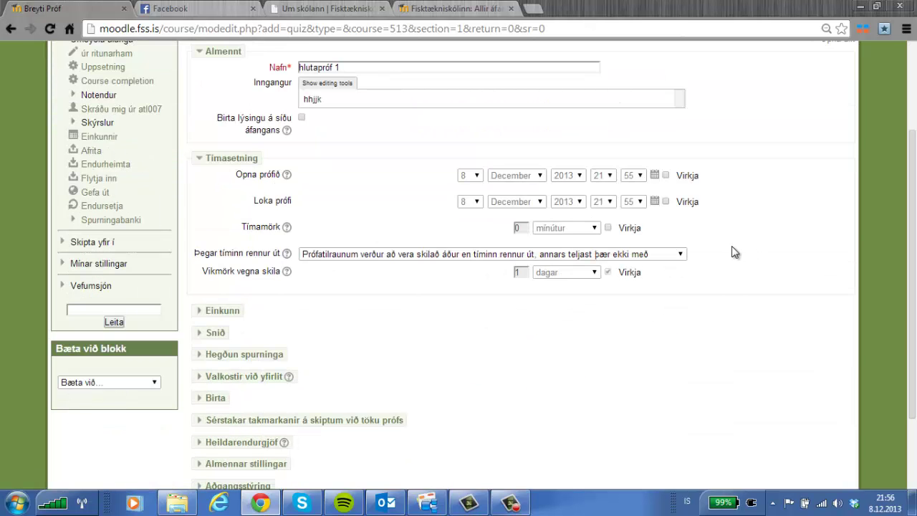
left_click(666, 176)
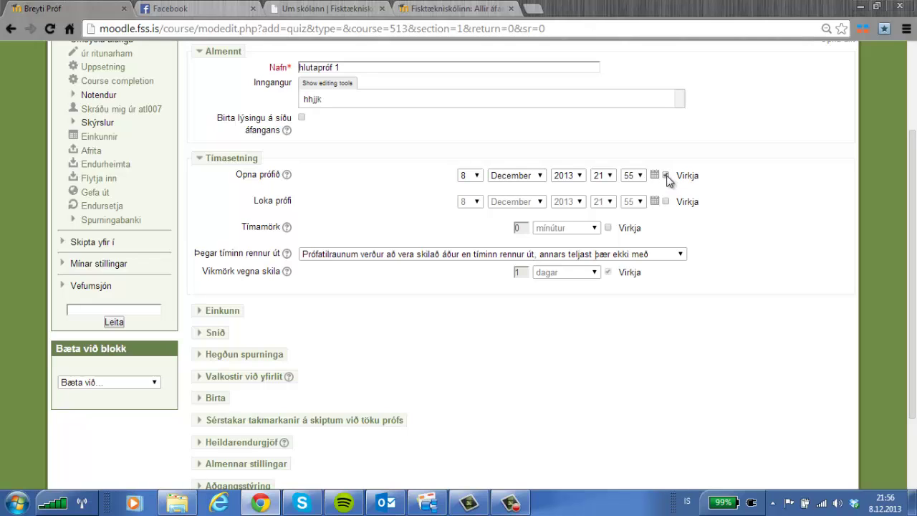
left_click(476, 177)
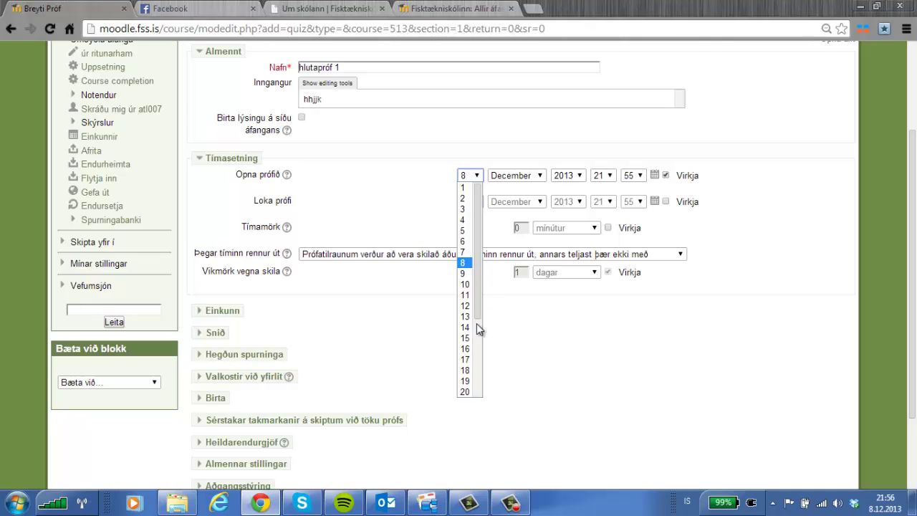
left_click(464, 337)
left_click(540, 177)
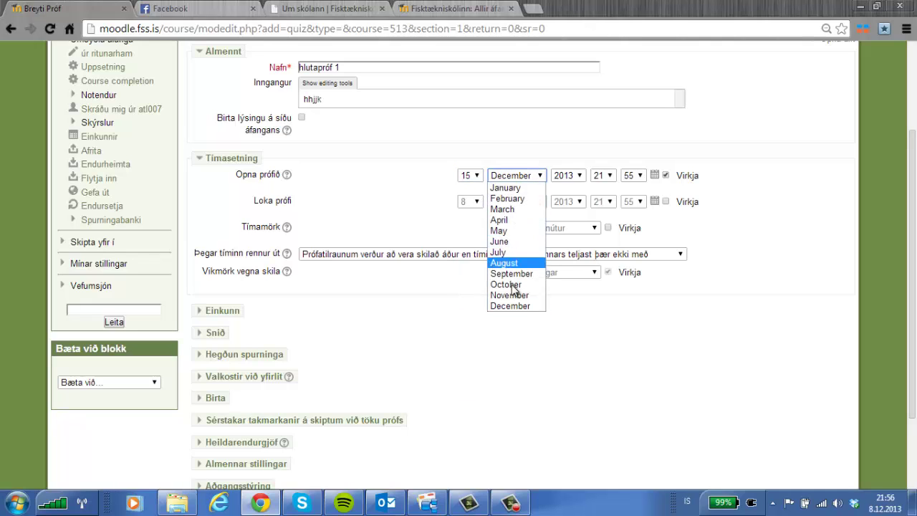
left_click(520, 199)
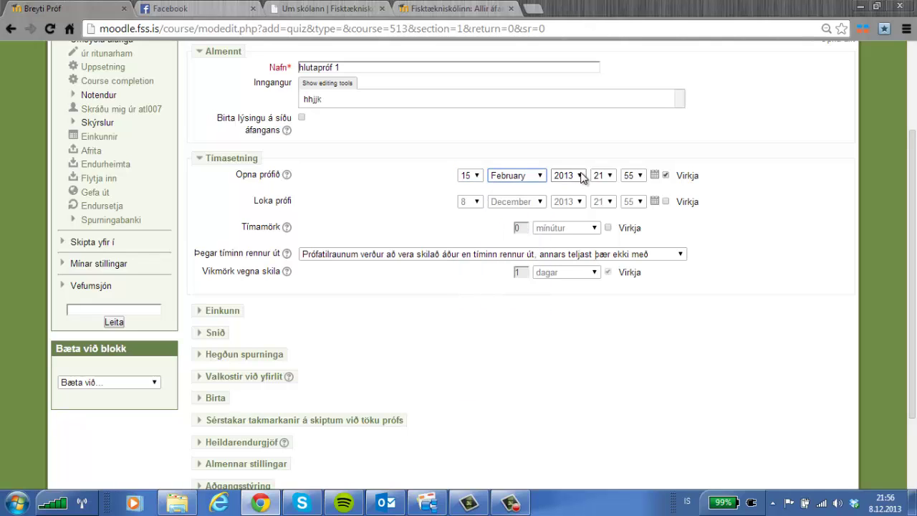
left_click(577, 175)
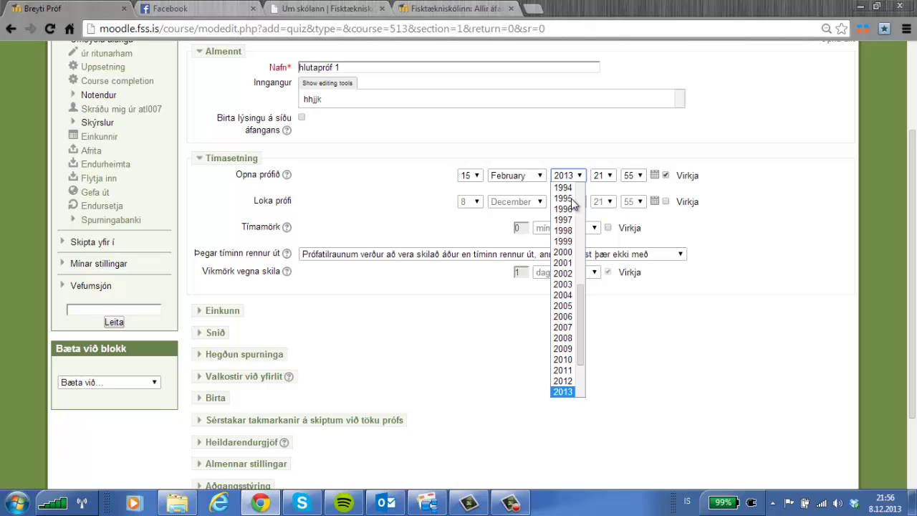
scroll(573, 315, "down", 2)
left_click(563, 327)
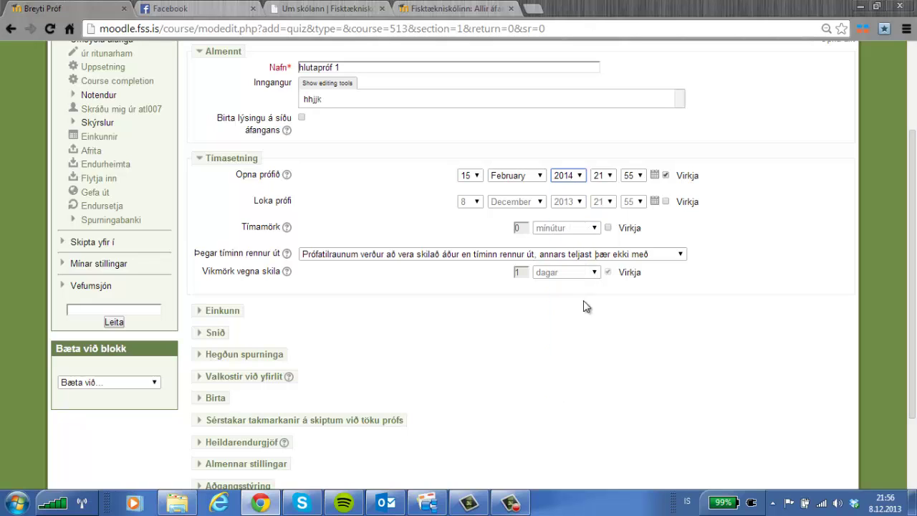
left_click(608, 176)
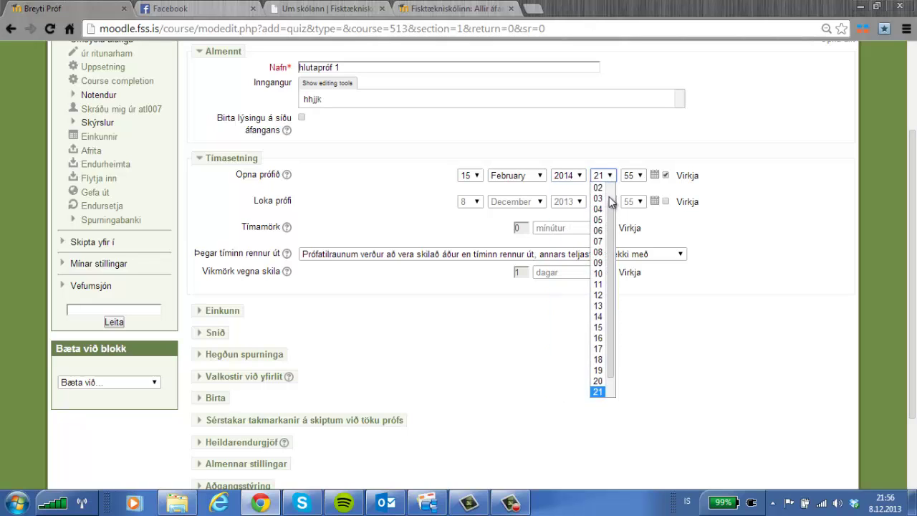
left_click(598, 263)
left_click(641, 179)
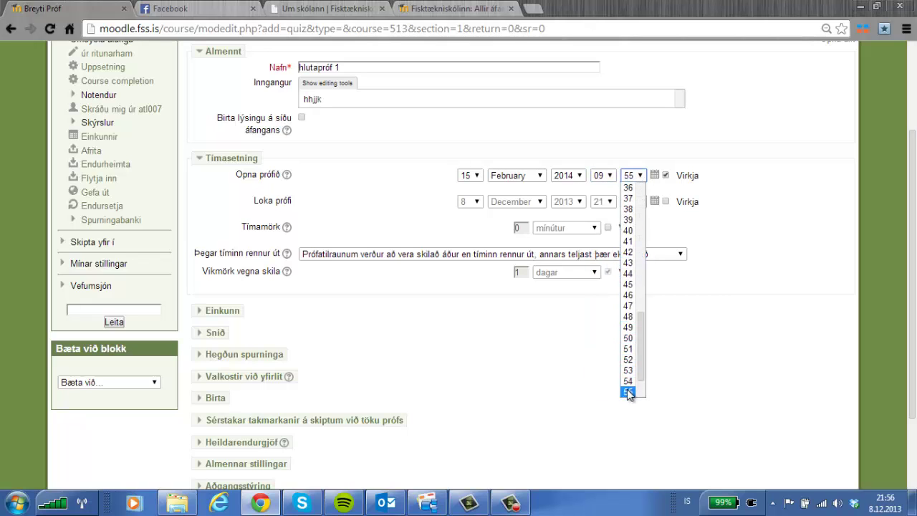
left_click(627, 391)
Enable the quiz closing date at 15 February 2014, 21:55, correcting the year to 2014.
left_click(665, 201)
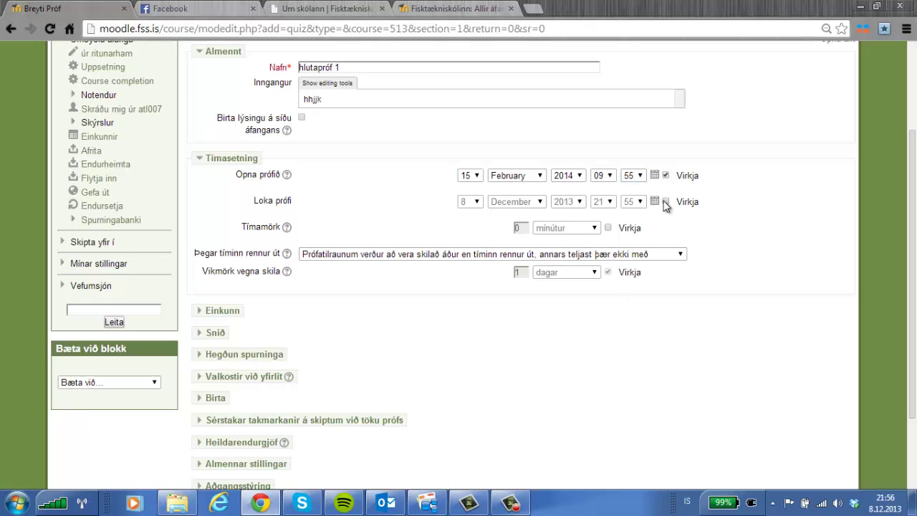
left_click(474, 204)
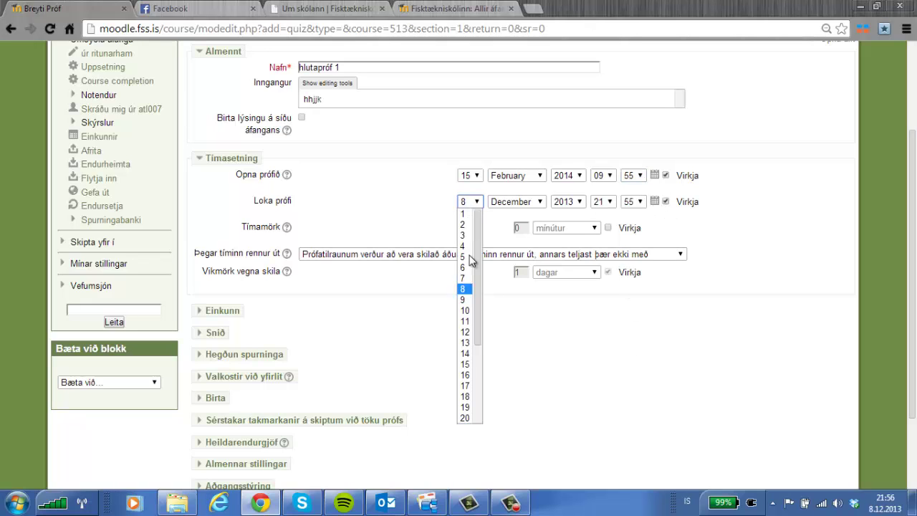
left_click(465, 364)
left_click(512, 202)
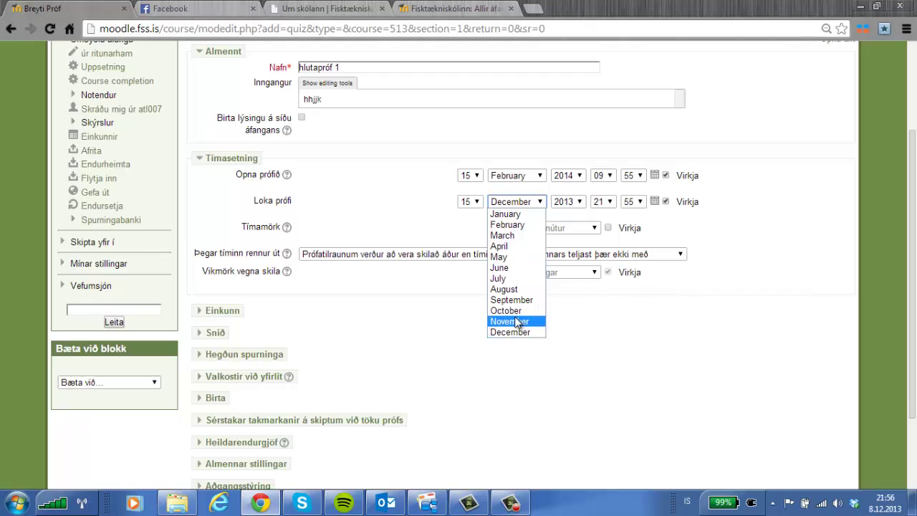
left_click(507, 224)
left_click(569, 202)
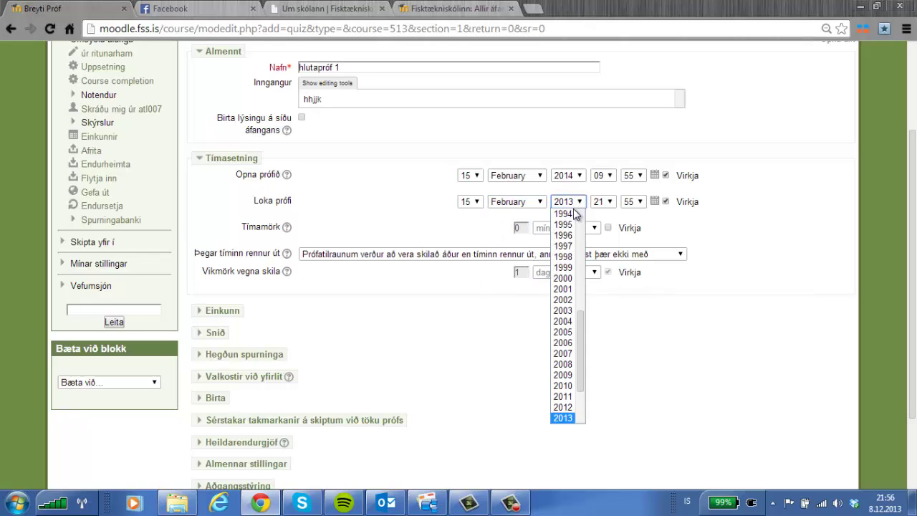
scroll(574, 322, "down", 3)
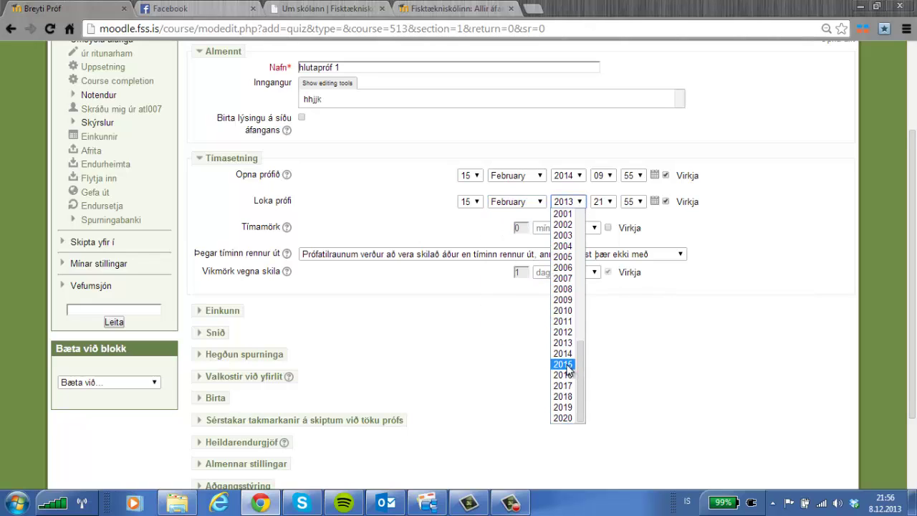
left_click(567, 365)
left_click(556, 202)
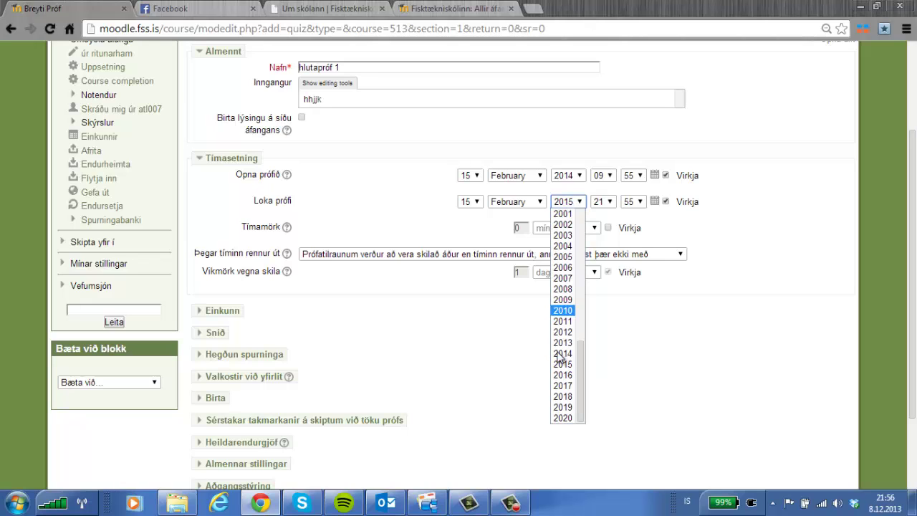
left_click(563, 353)
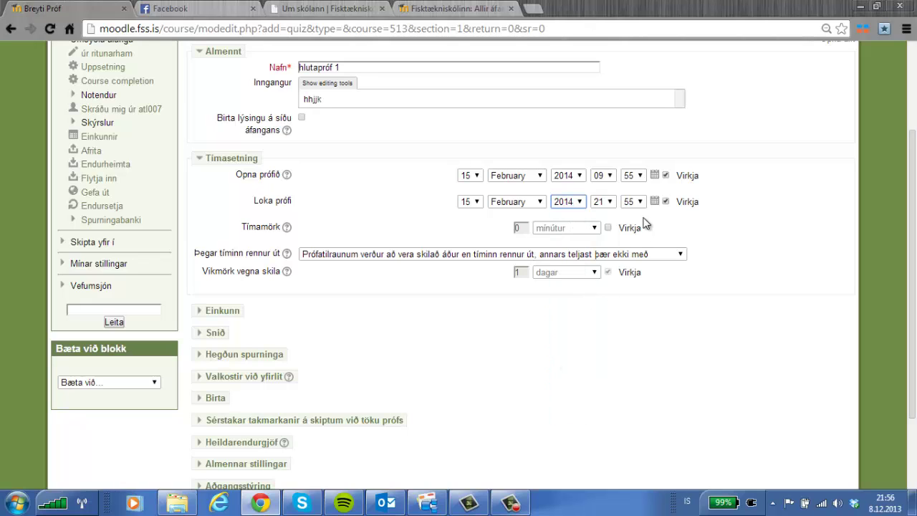
Enable a 20-minute time limit with open attempts auto-submitted when time runs out.
left_click(608, 228)
left_click_drag(527, 228, 499, 233)
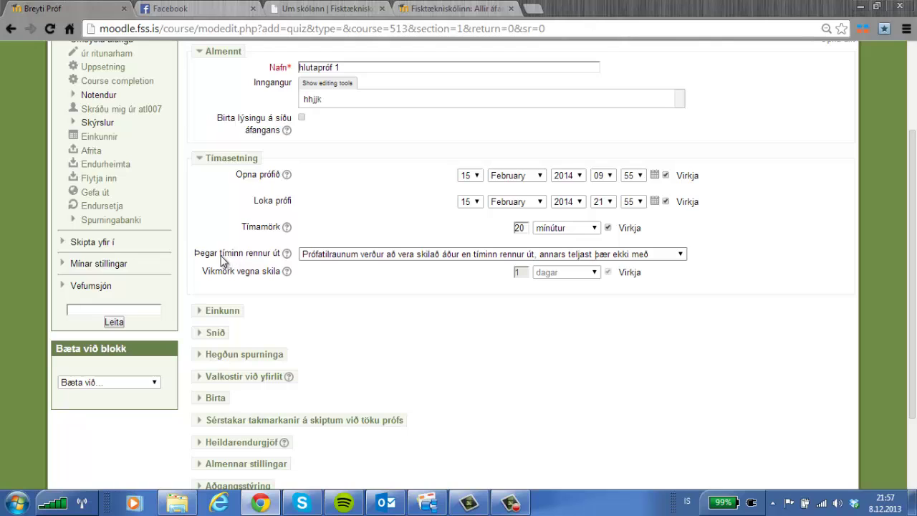
left_click(349, 256)
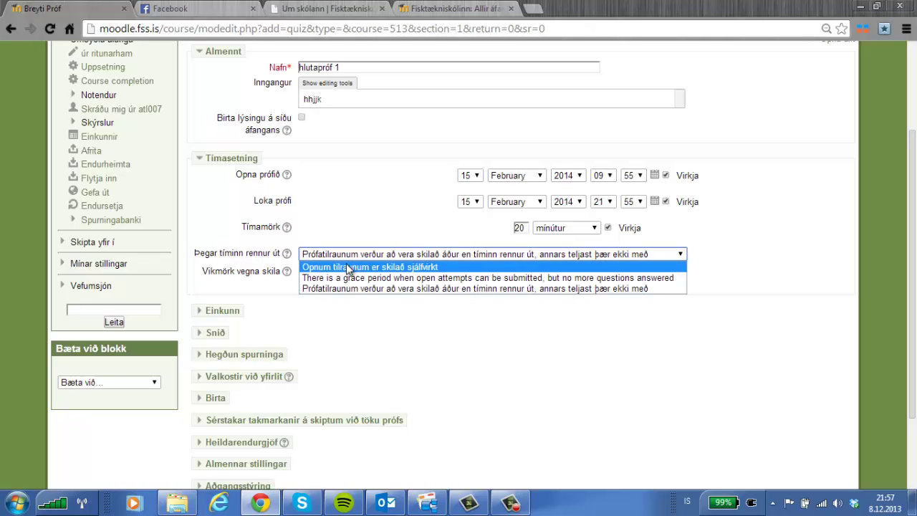
left_click(346, 266)
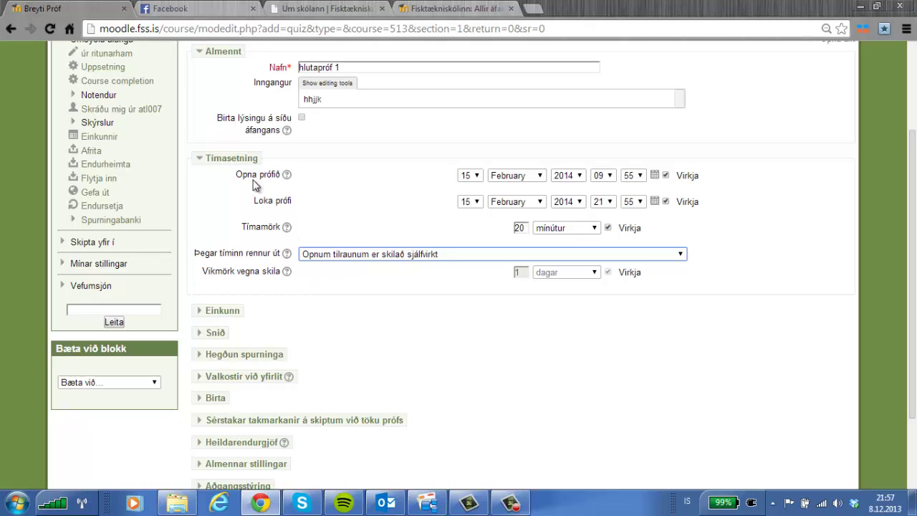
left_click(201, 313)
Set grade category Kaflapróf, 3 allowed attempts, graded by Meðaleinkunn (average).
scroll(432, 301, "down", 2)
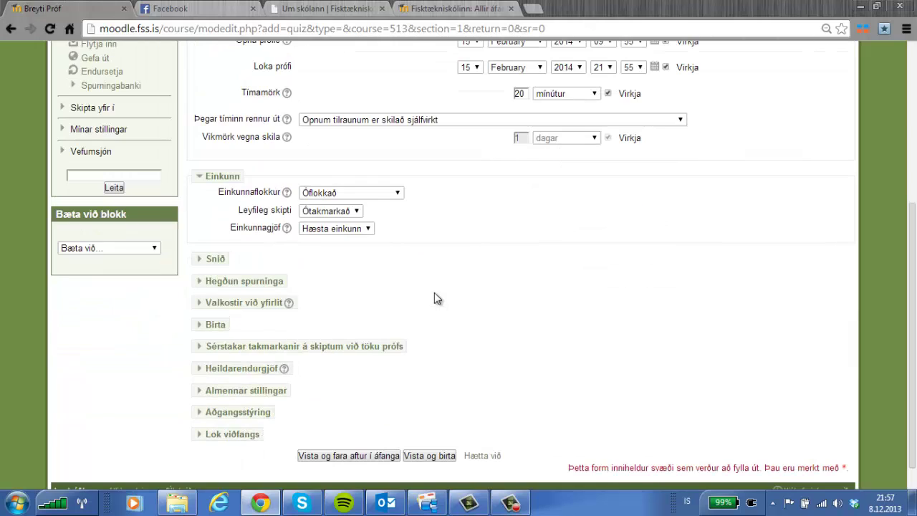
left_click(393, 193)
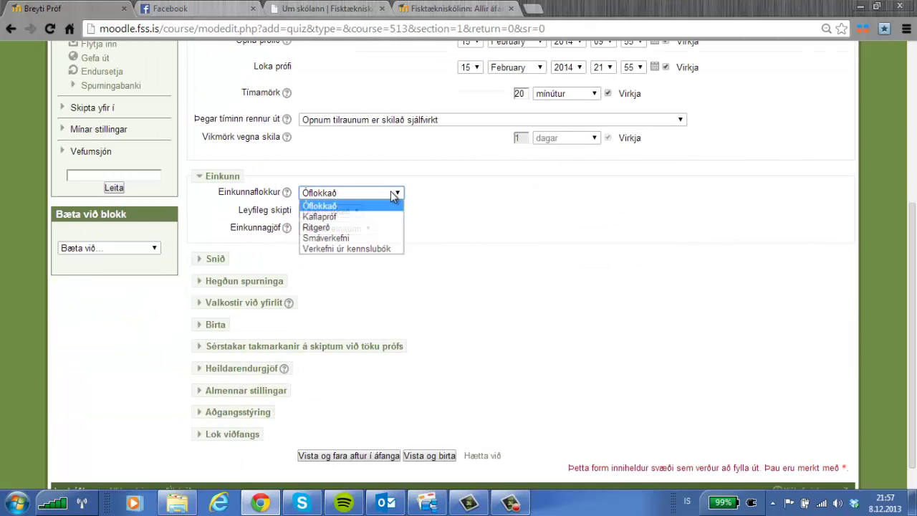
left_click(317, 217)
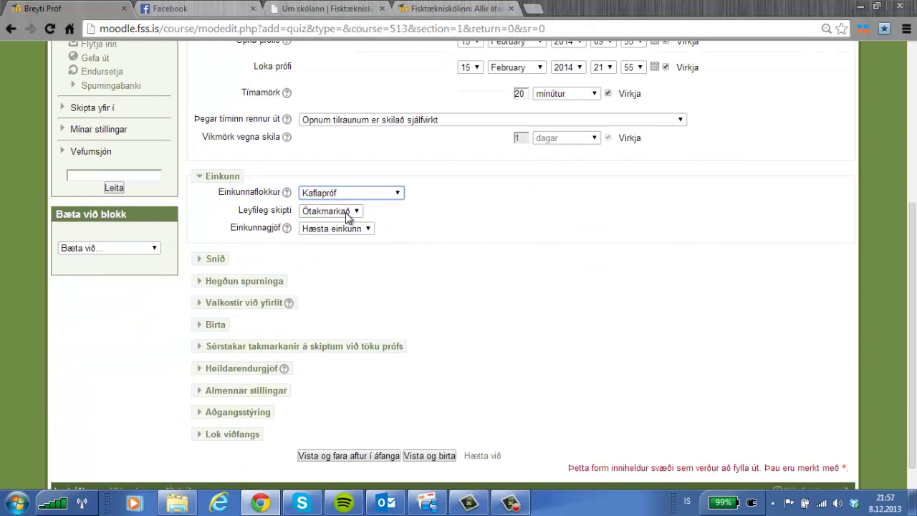
left_click(348, 211)
left_click(331, 256)
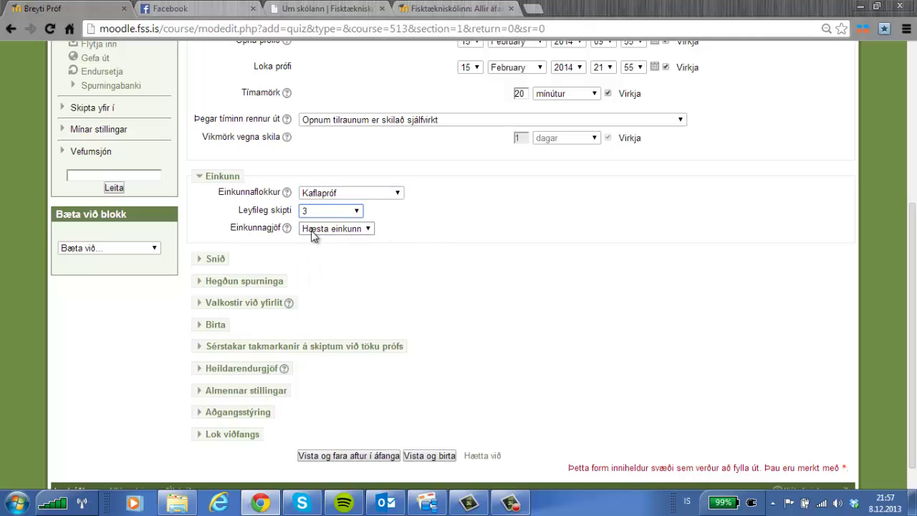
left_click(368, 228)
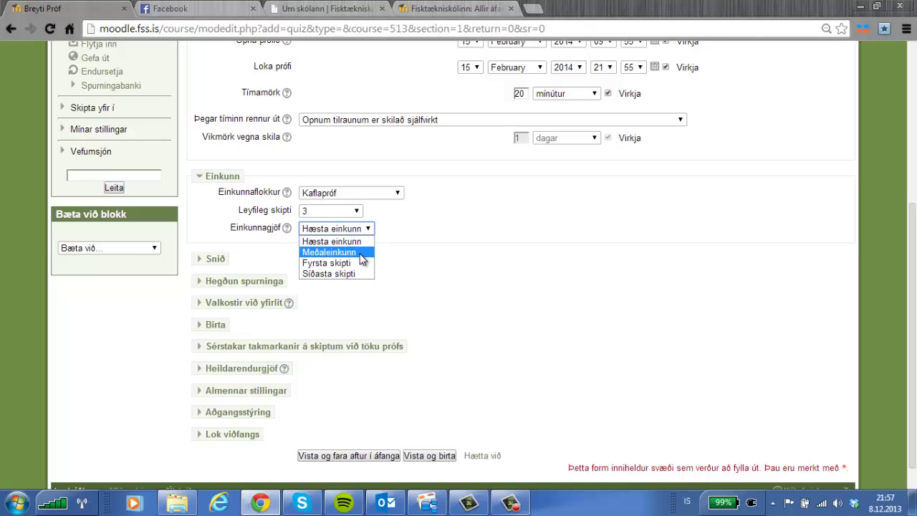
left_click(362, 256)
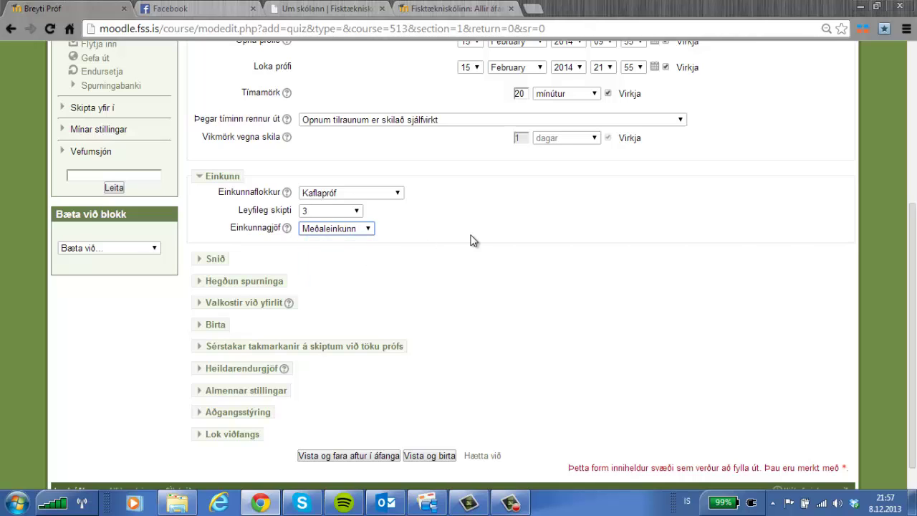
Shuffle the question order (Handahófsraðað) and put all questions on one page.
left_click(208, 259)
scroll(444, 240, "down", 1)
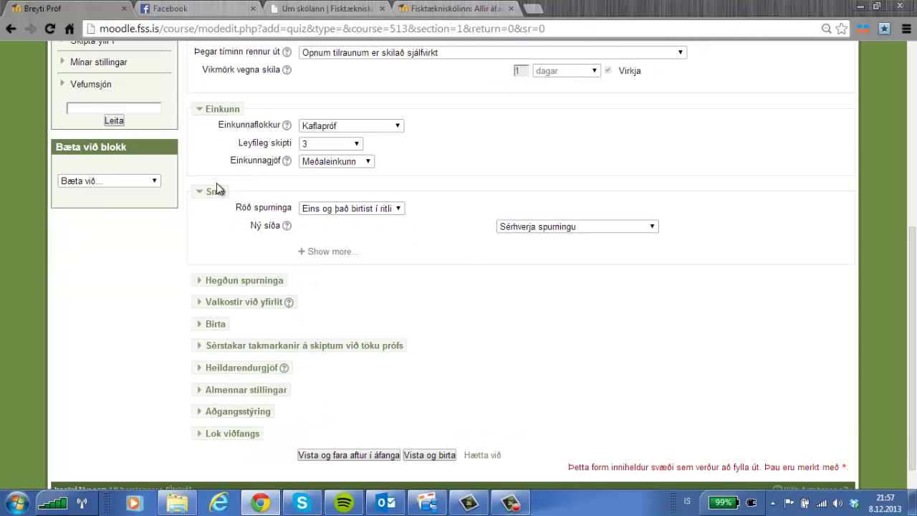
left_click(400, 209)
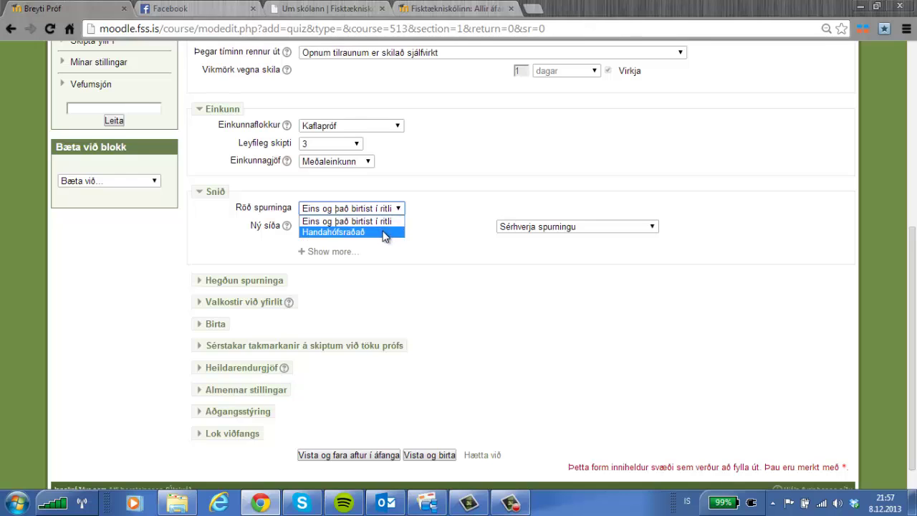
left_click(395, 230)
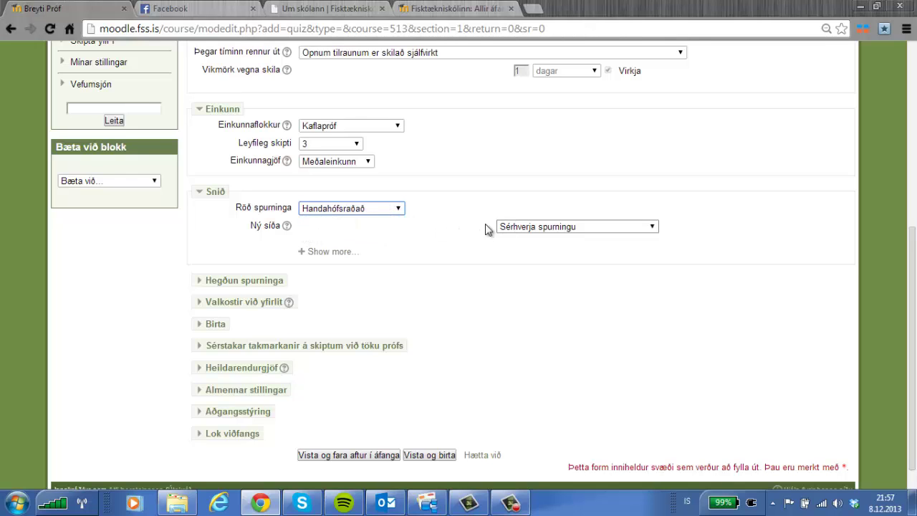
left_click(560, 227)
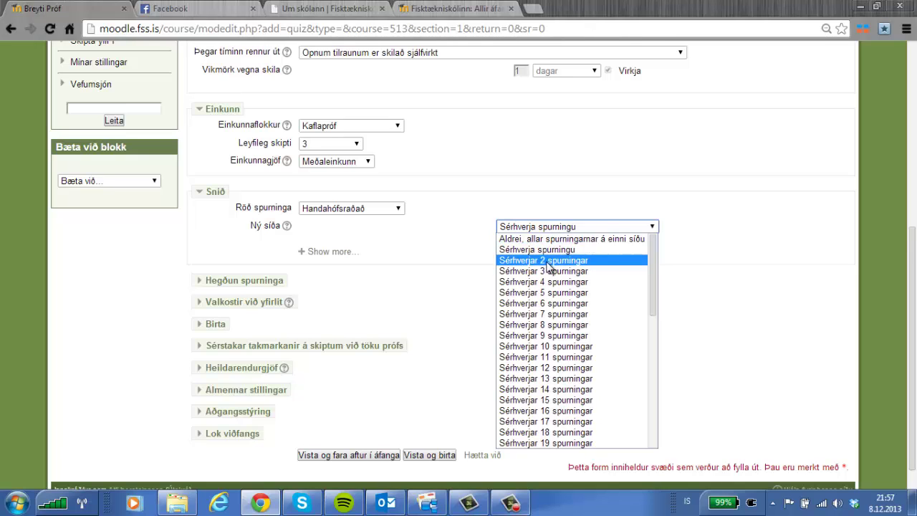
left_click(547, 240)
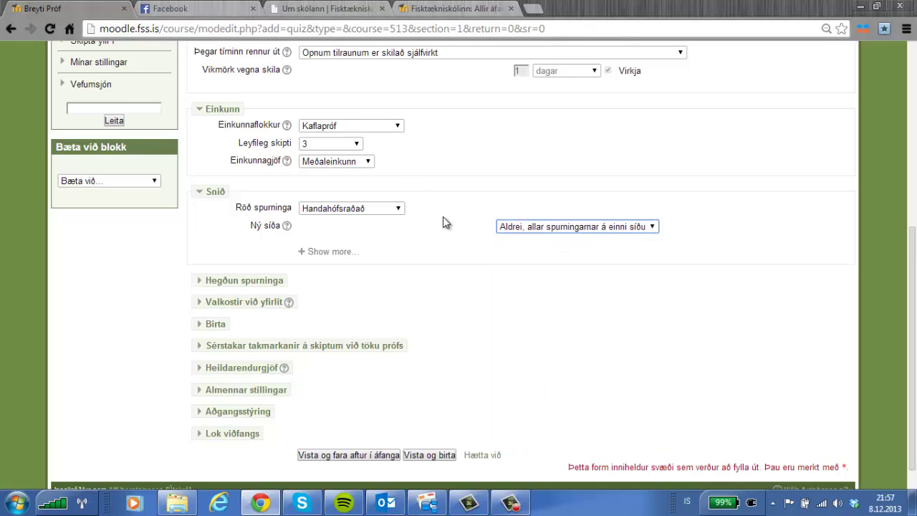
In question behaviour, keep shuffling within questions set to Já.
scroll(442, 218, "down", 1)
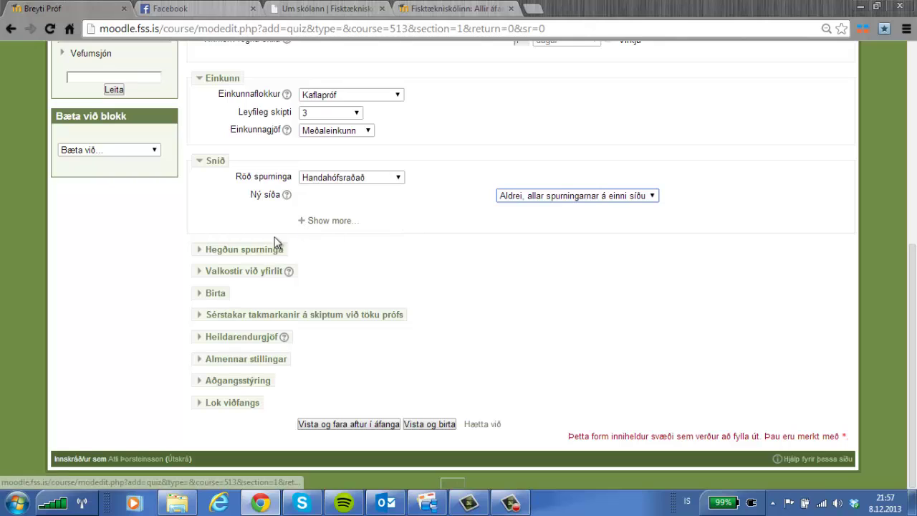
left_click(198, 252)
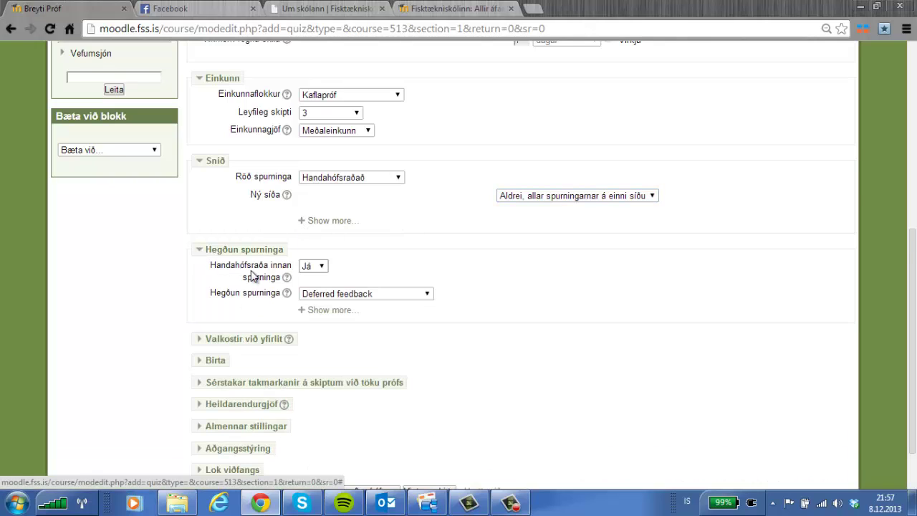
left_click(322, 265)
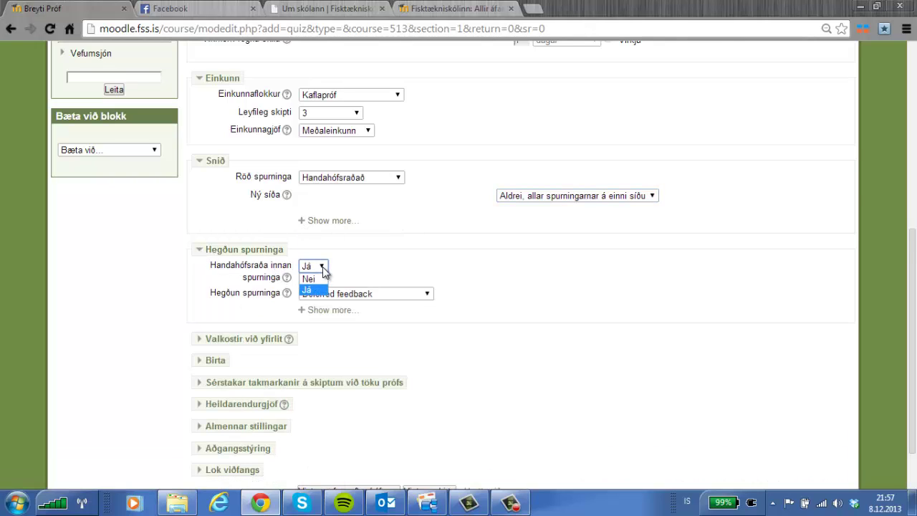
left_click(322, 268)
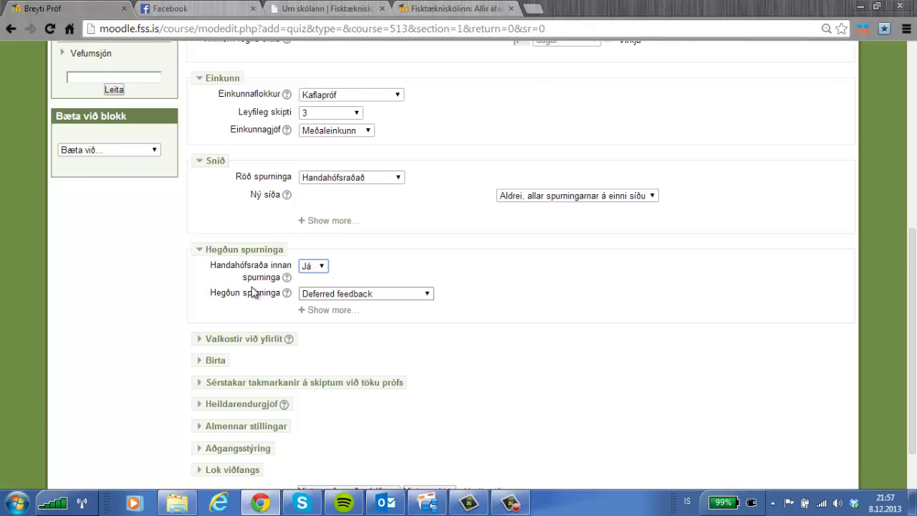
scroll(247, 294, "down", 1)
Hide specific feedback, general feedback and right answer in the two middle review columns.
left_click(201, 274)
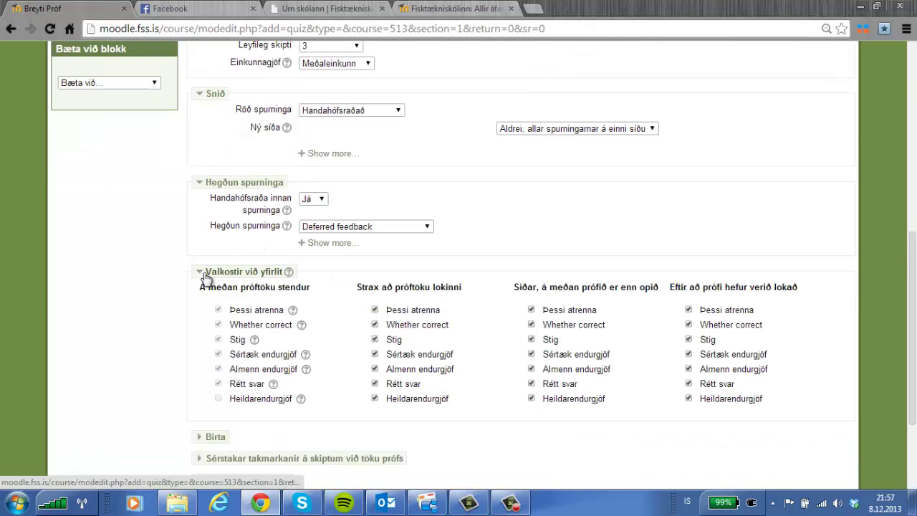
scroll(436, 301, "down", 1)
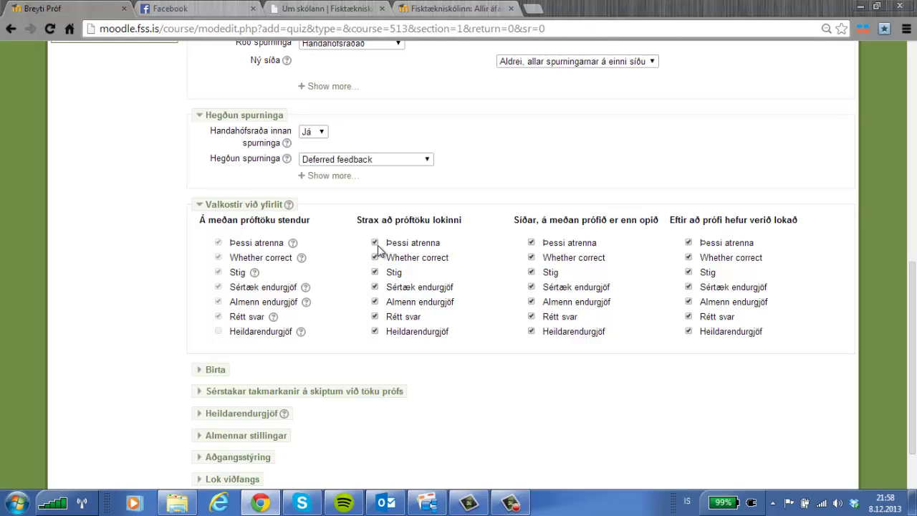
left_click(374, 287)
left_click(374, 301)
left_click(375, 316)
left_click(531, 316)
left_click(531, 301)
left_click(531, 287)
scroll(429, 308, "down", 1)
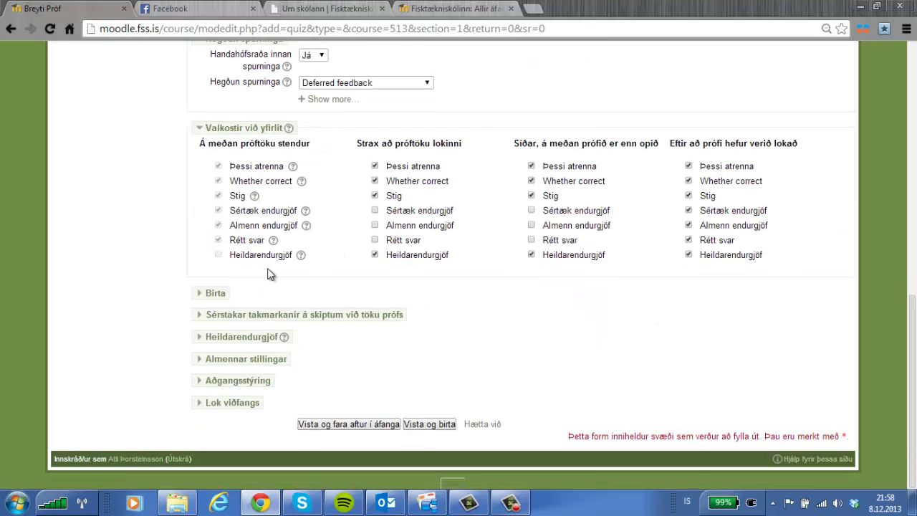
Show the user's picture (Já) and display grades with 1 decimal place.
left_click(202, 295)
left_click(315, 309)
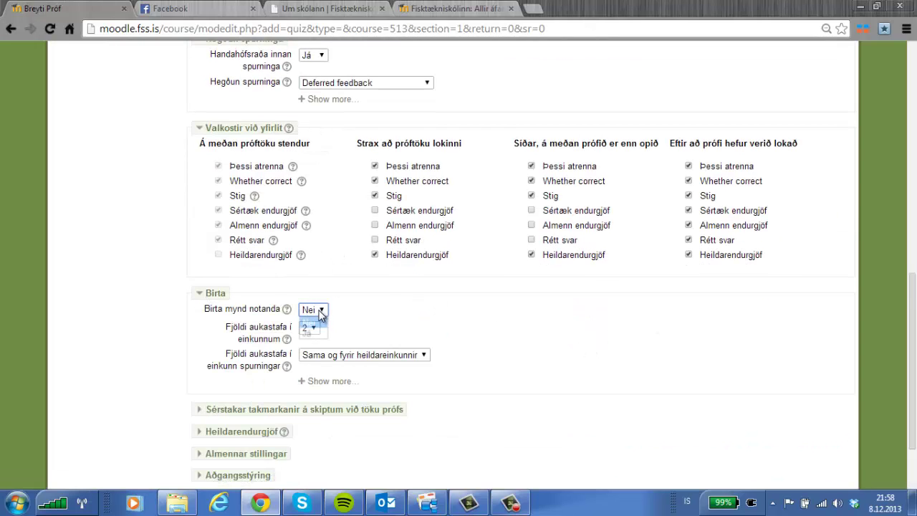
left_click(326, 334)
scroll(327, 272, "down", 1)
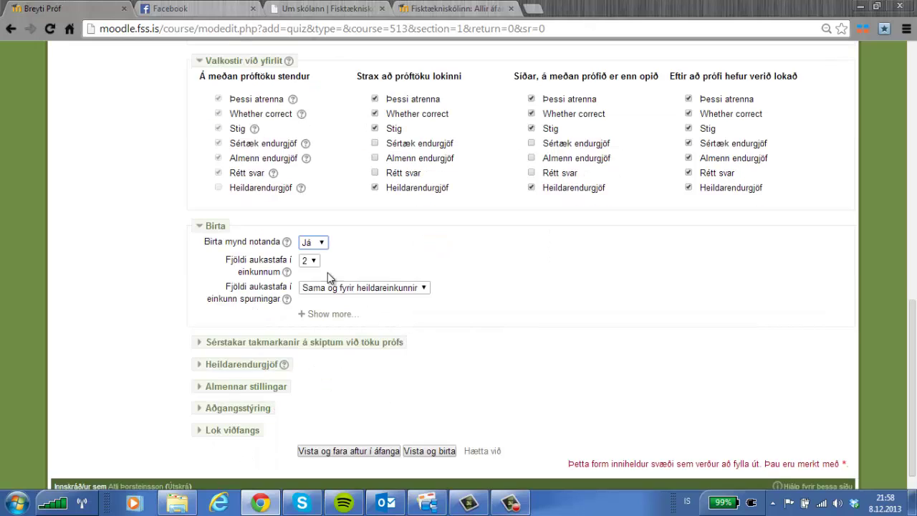
left_click(316, 265)
left_click(309, 285)
scroll(518, 305, "down", 1)
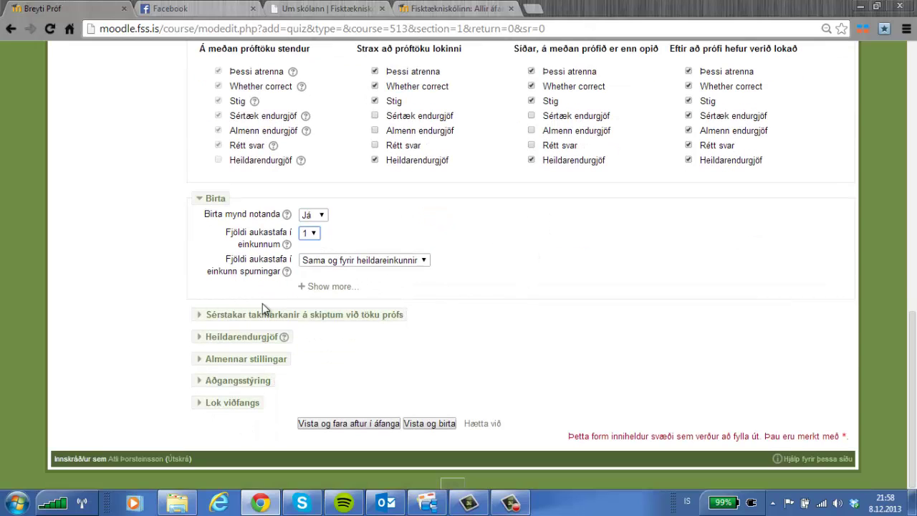
left_click(212, 319)
scroll(528, 358, "down", 1)
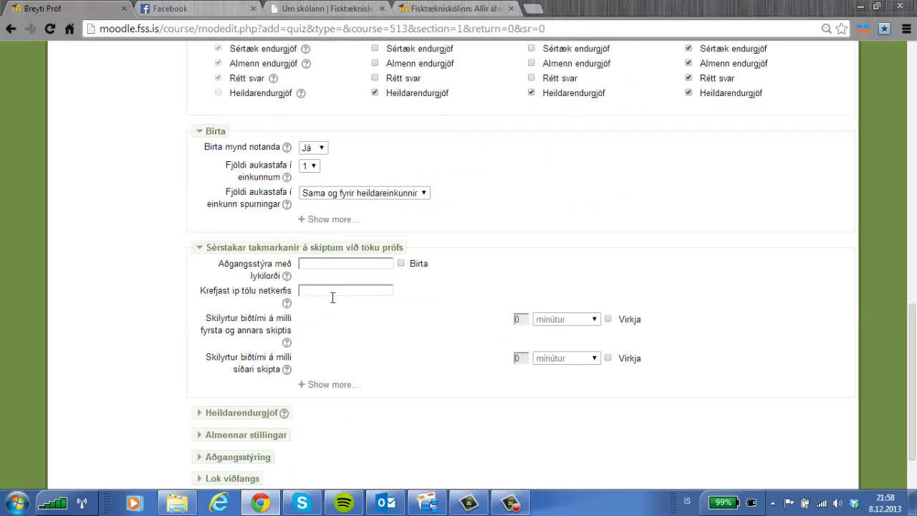
Require a quiz password, with the password shown as it is entered.
left_click(401, 263)
left_click(357, 264)
left_click(333, 290)
Enforce a 1-day wait before the second attempt and 30 minutes between later attempts.
left_click(607, 319)
left_click(582, 320)
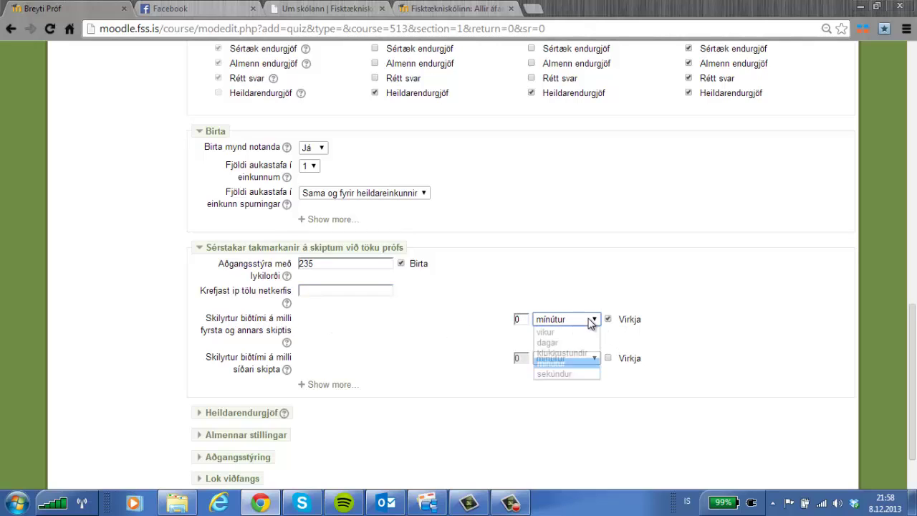
left_click(548, 341)
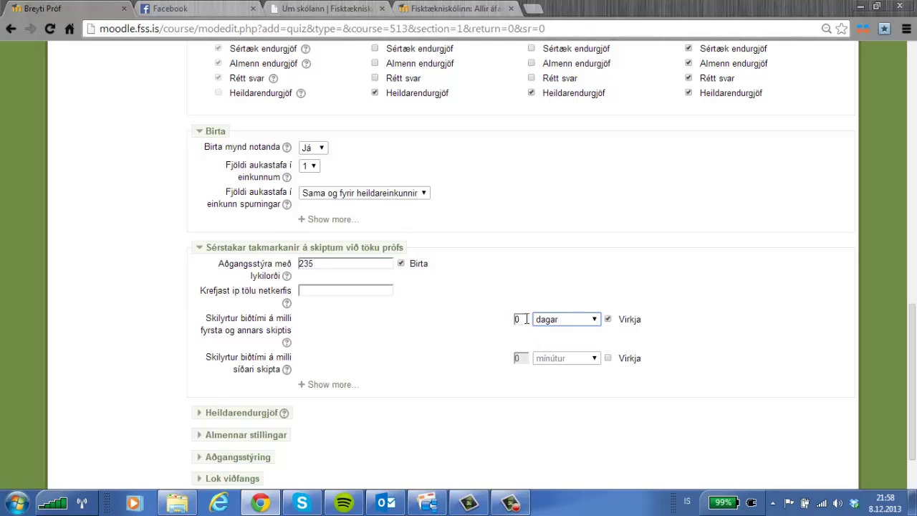
left_click_drag(528, 319, 505, 322)
left_click(612, 359)
left_click(608, 359)
left_click(521, 359)
type("300")
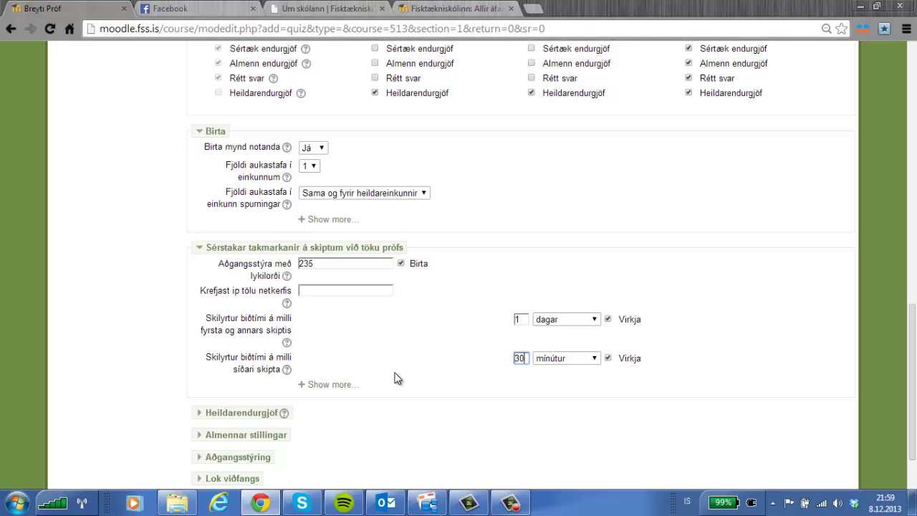
scroll(301, 373, "down", 2)
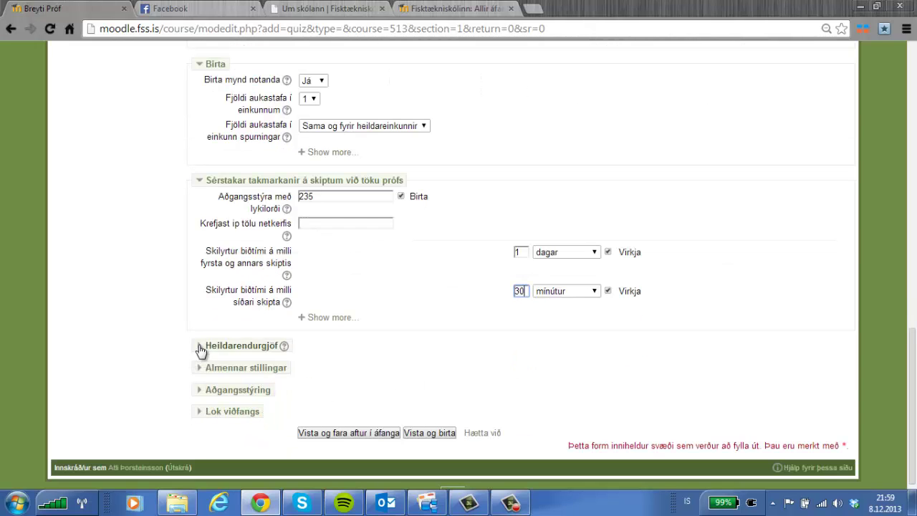
Add an 80% grade boundary in the quiz's overall feedback.
left_click(202, 347)
scroll(372, 358, "down", 2)
left_click(318, 332)
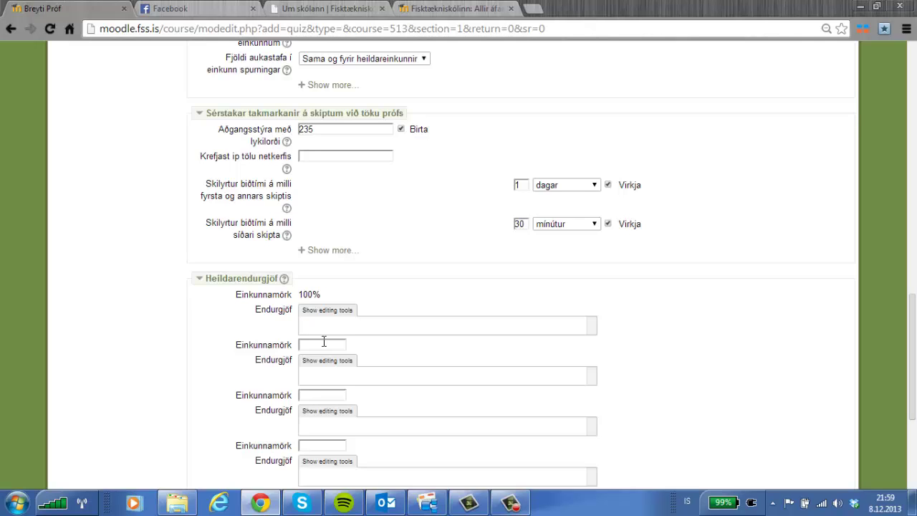
left_click(323, 343)
scroll(350, 313, "down", 3)
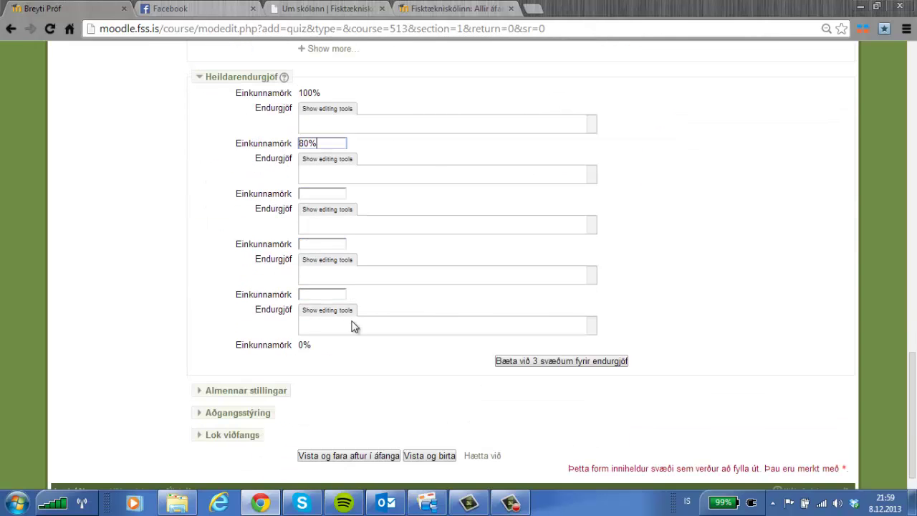
Review the common module settings and access restrictions, leaving no restriction conditions.
left_click(207, 391)
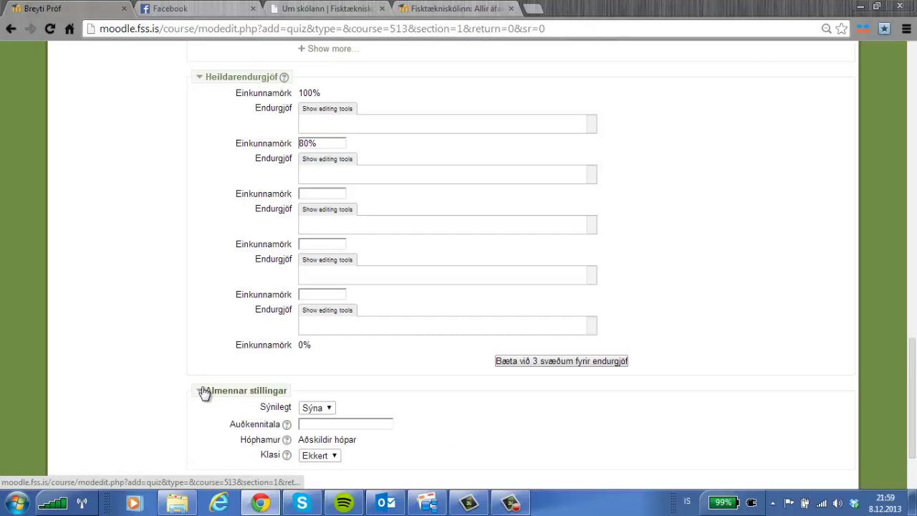
scroll(404, 385, "down", 2)
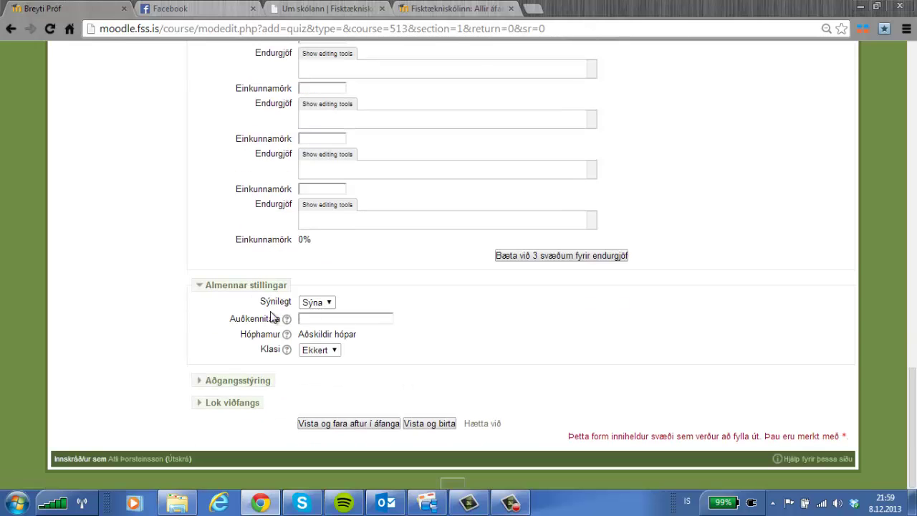
left_click(202, 382)
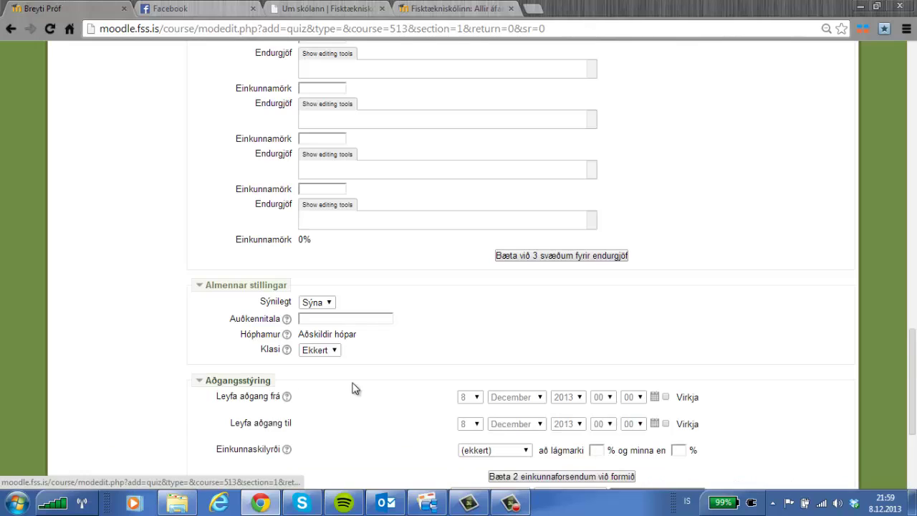
scroll(387, 380, "down", 1)
scroll(398, 369, "down", 1)
scroll(391, 367, "down", 1)
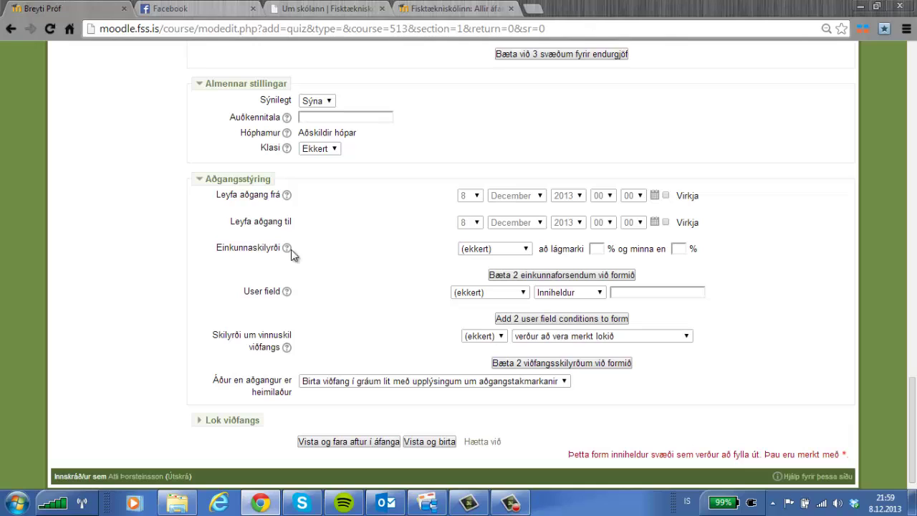
left_click(516, 256)
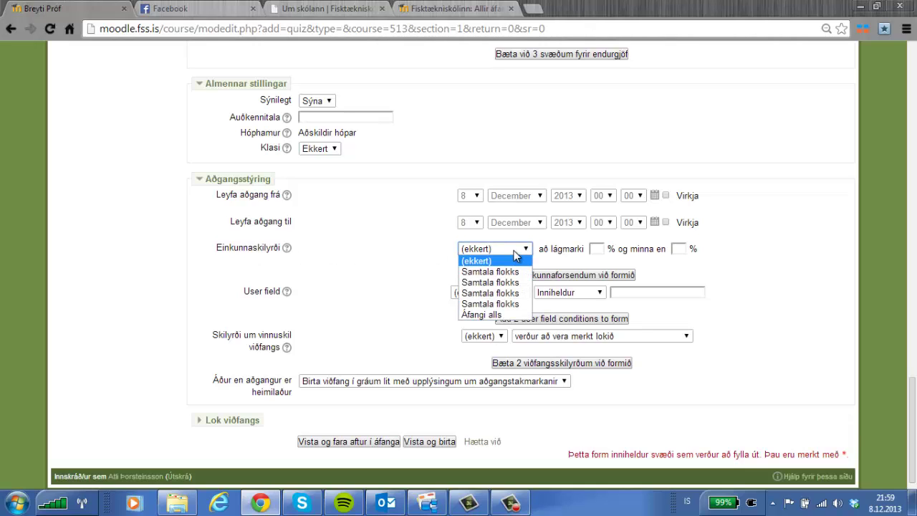
left_click(516, 253)
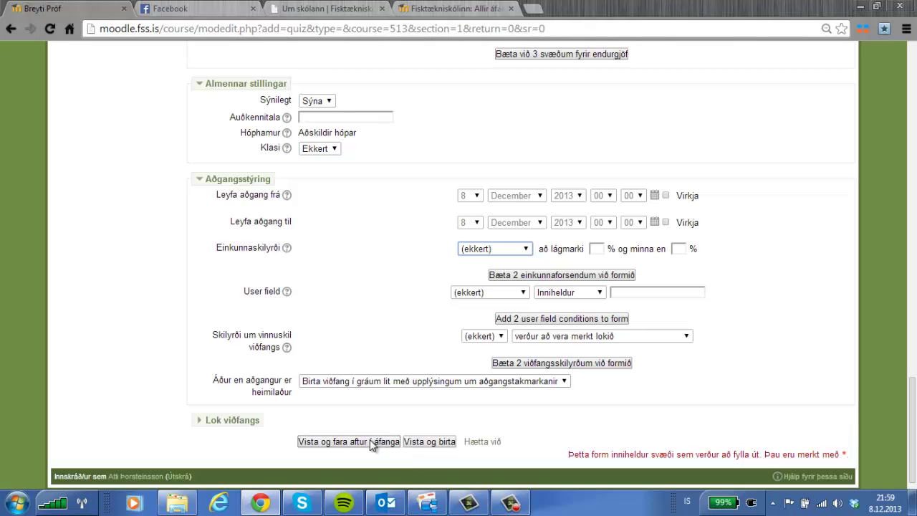
Mark the quiz complete when conditions are met, requiring a grade, then save and return to atl007.
left_click(207, 421)
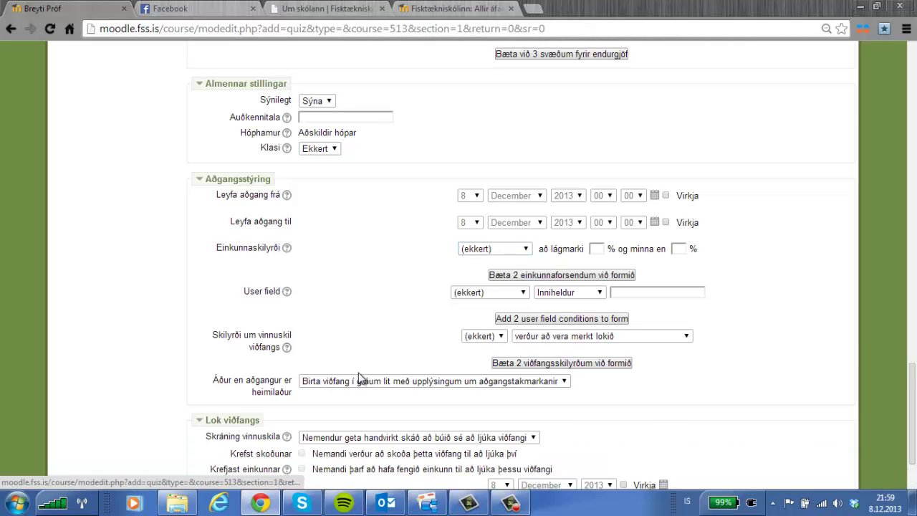
scroll(362, 380, "down", 1)
left_click(383, 371)
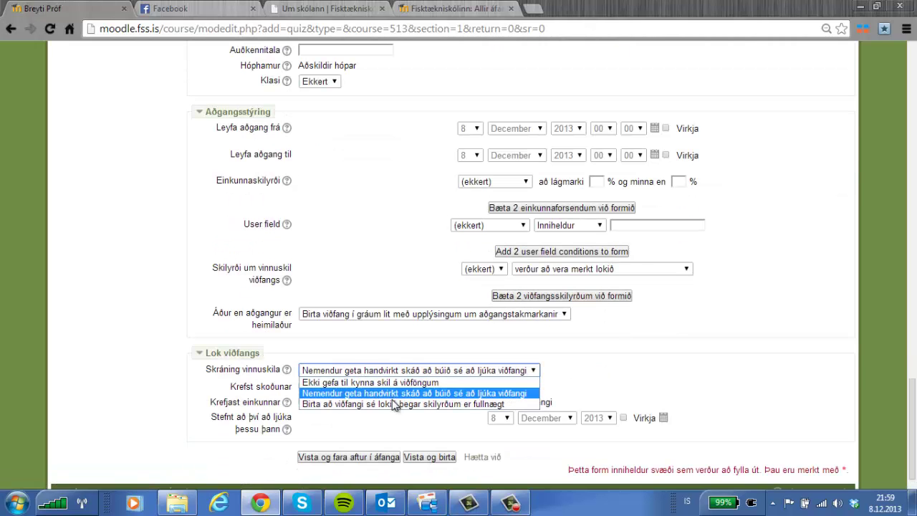
left_click(331, 405)
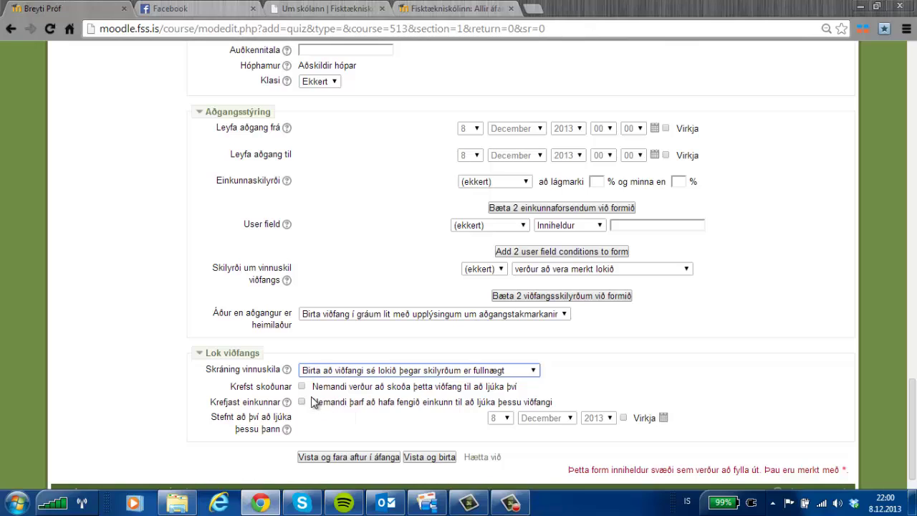
left_click(302, 402)
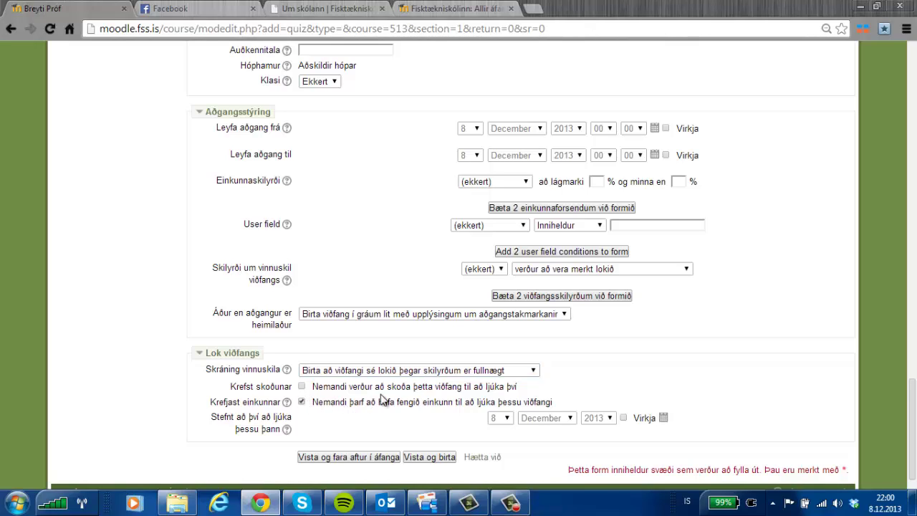
left_click(369, 458)
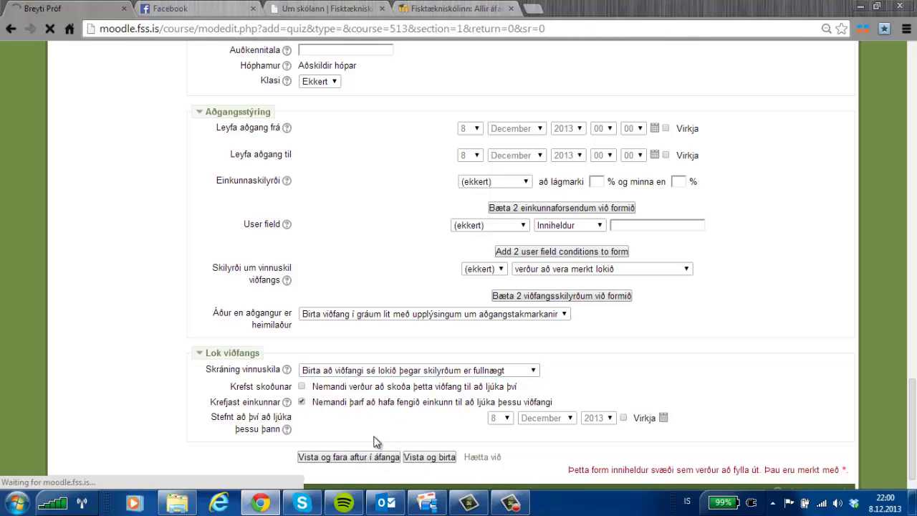
left_click(508, 508)
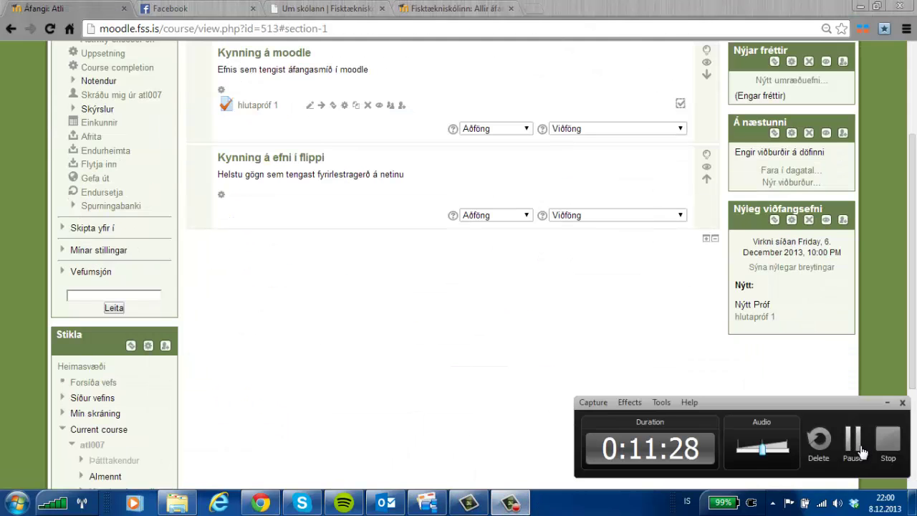